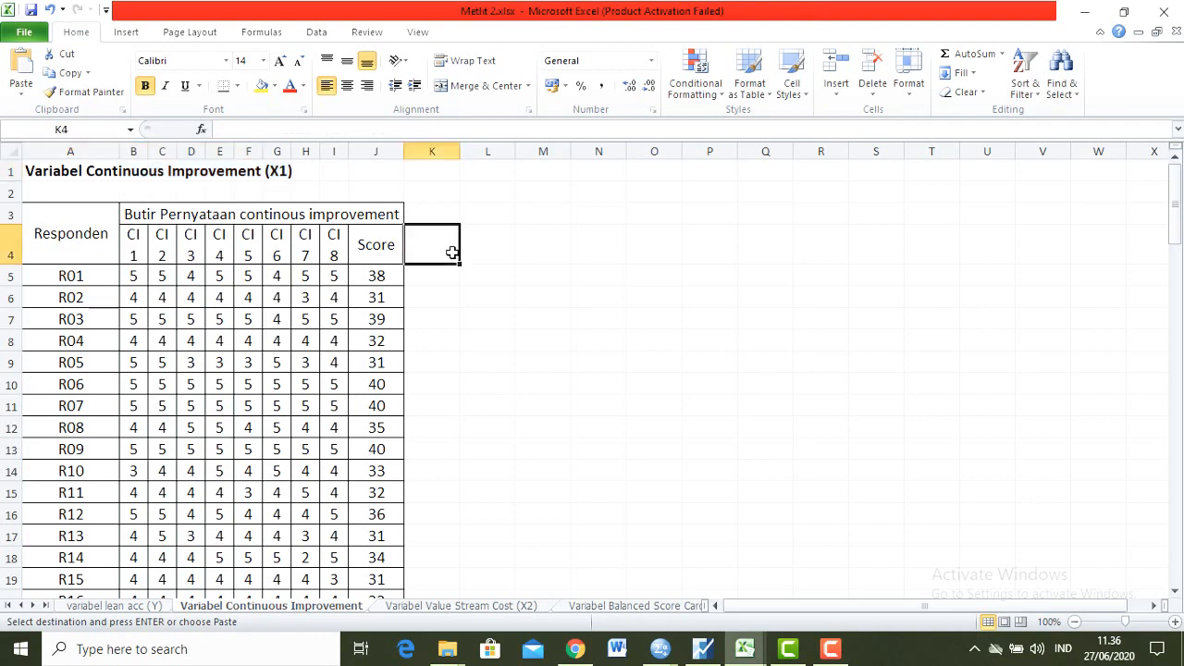
- Review the Value Stream Cost (X2), Balanced Score Card (X3) and Just In Time (X4) sheets, highlighting each sheet's title
{"action": "left_click", "coordinate": [412, 606]}
{"action": "left_click_drag", "start_coordinate": [60, 173], "coordinate": [269, 180]}
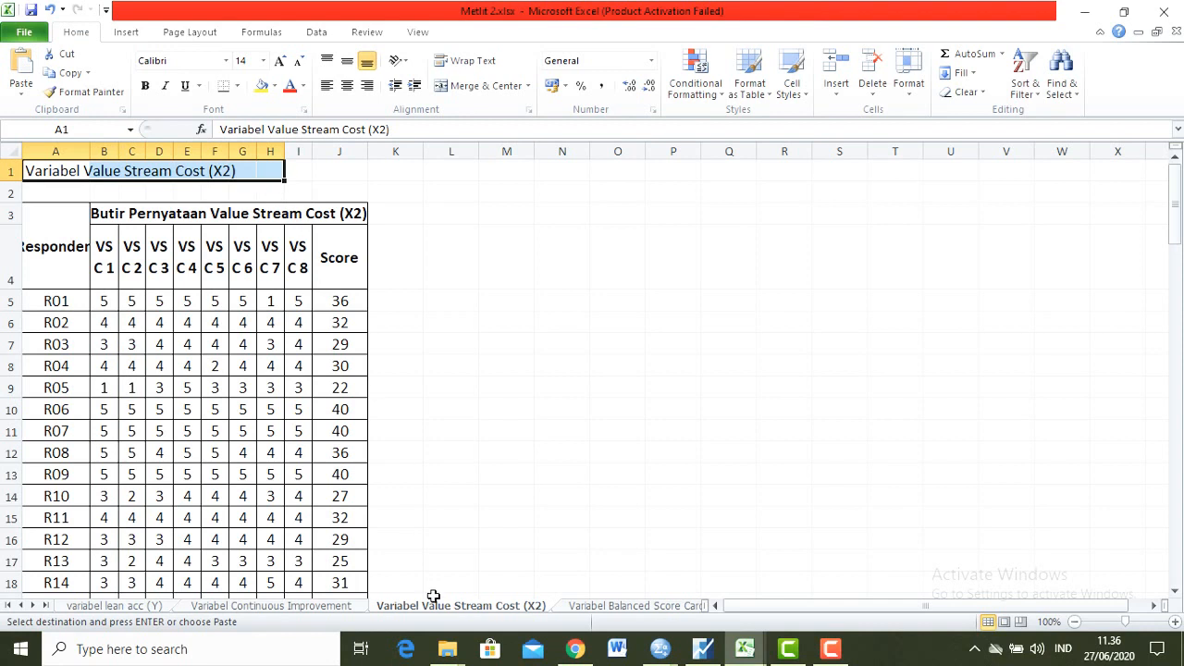
{"action": "left_click", "coordinate": [626, 609]}
{"action": "left_click_drag", "start_coordinate": [39, 174], "coordinate": [226, 174]}
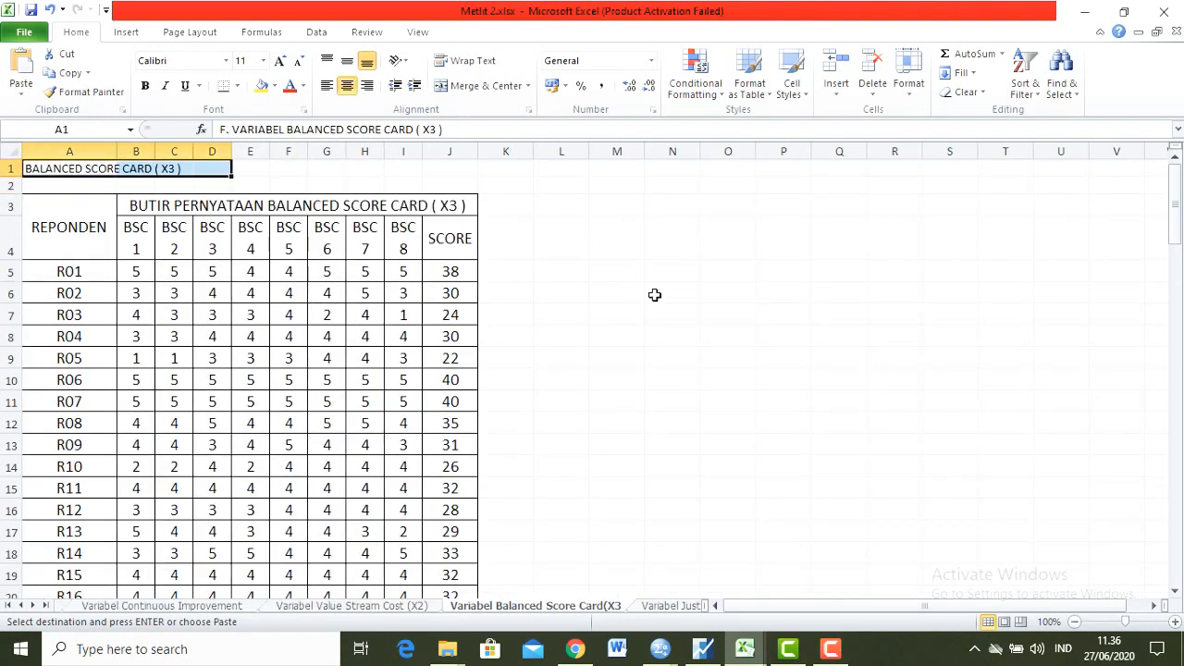
{"action": "left_click", "coordinate": [665, 607]}
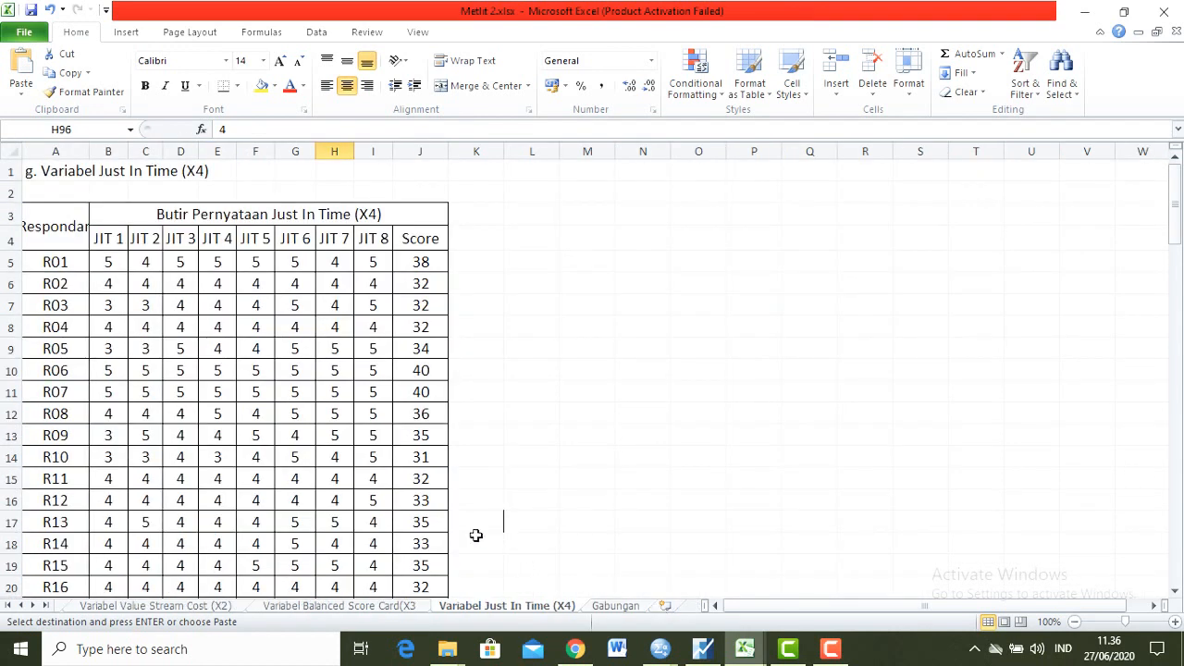
{"action": "left_click_drag", "start_coordinate": [42, 170], "coordinate": [215, 152]}
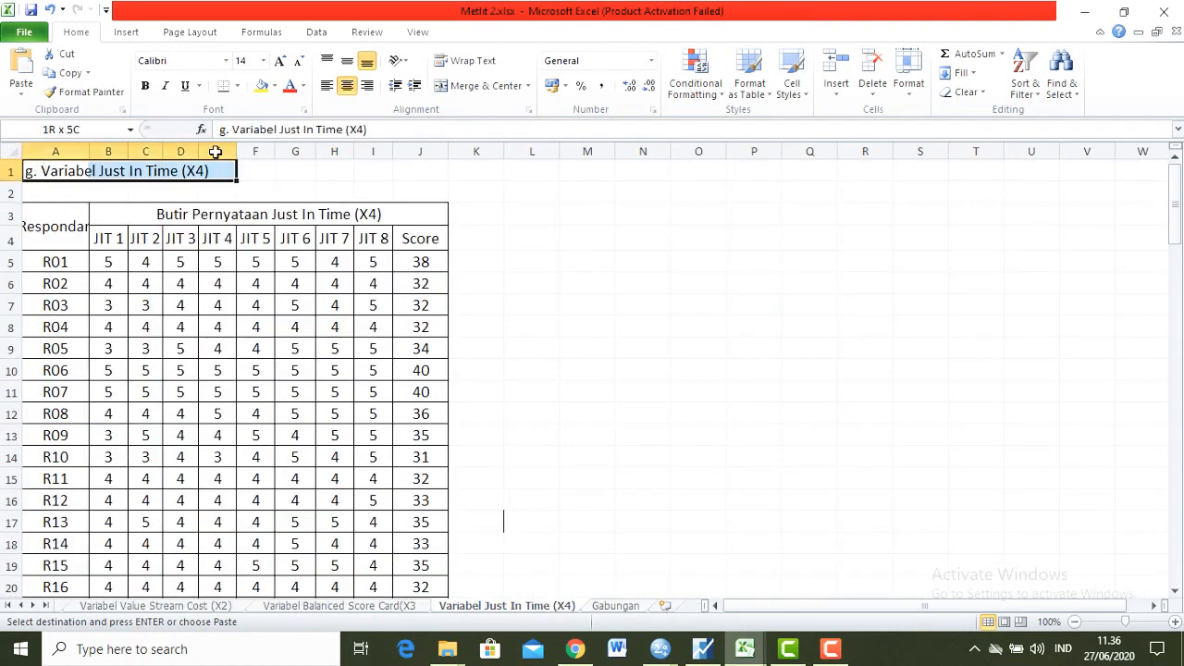
- Examine the item responses and Score column of the Lean Accounting (Y) sheet
{"action": "left_click", "coordinate": [176, 606]}
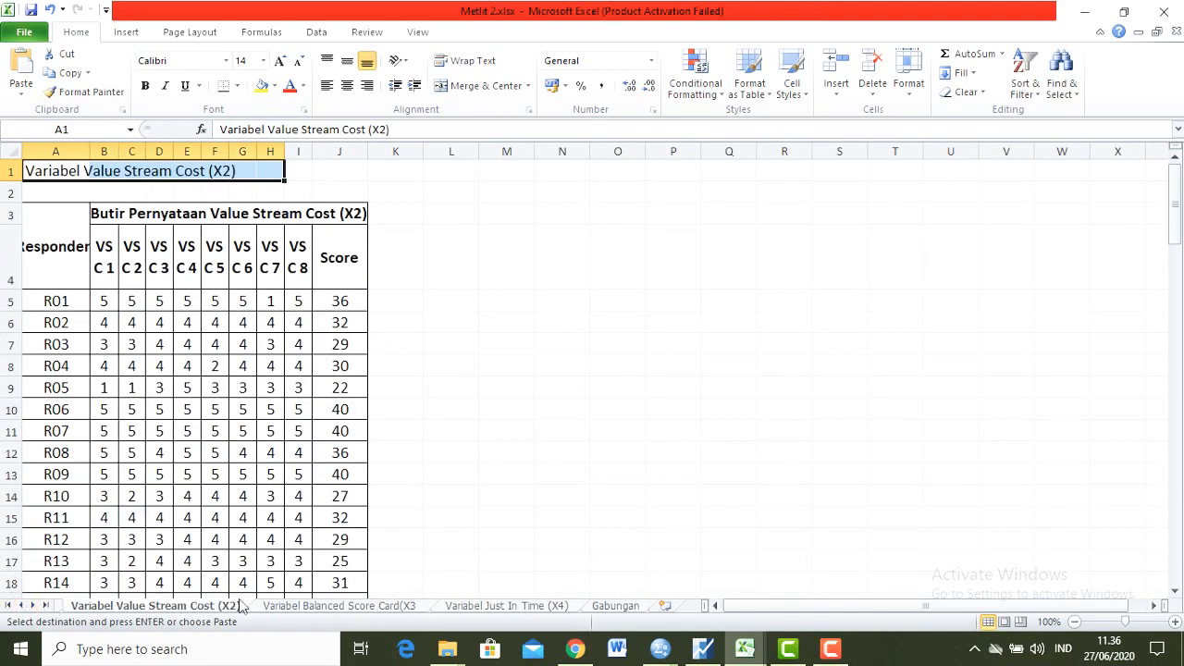
{"action": "left_click", "coordinate": [18, 606]}
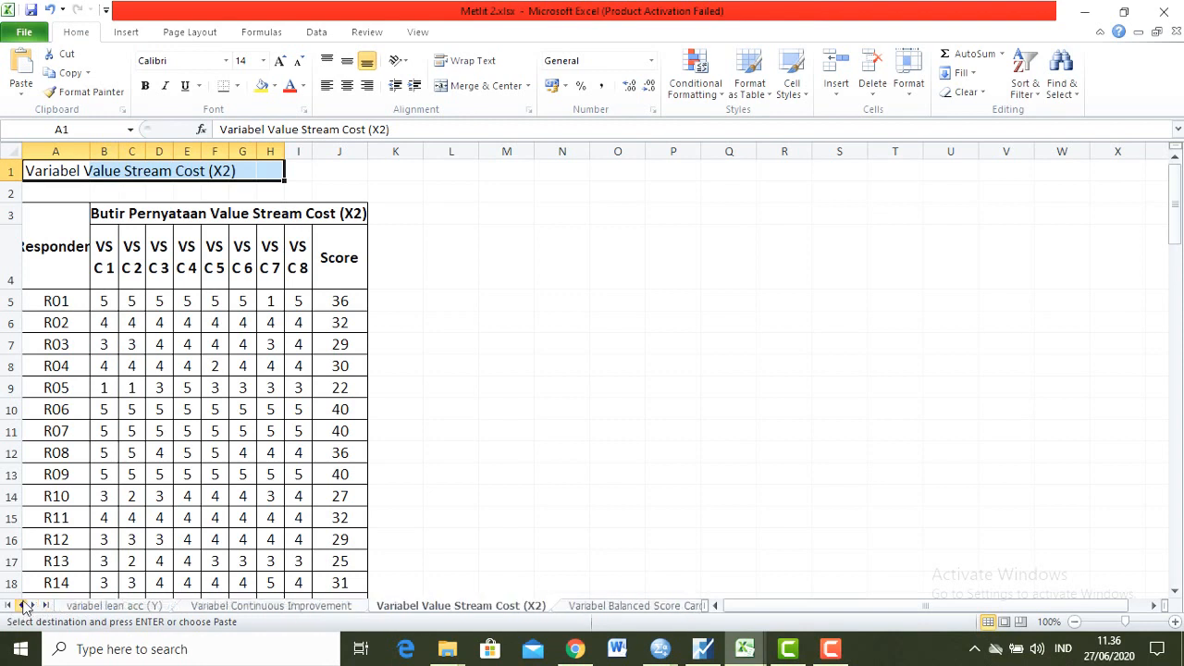
{"action": "left_click", "coordinate": [81, 611]}
{"action": "left_click", "coordinate": [200, 398]}
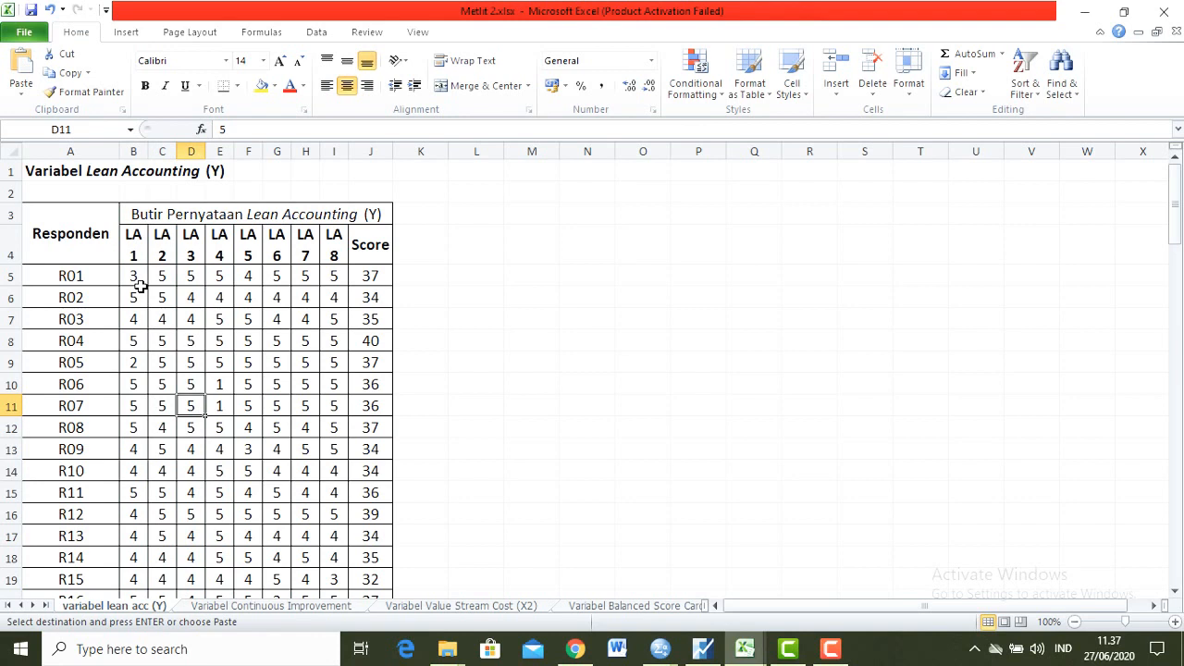
{"action": "left_click_drag", "start_coordinate": [248, 276], "coordinate": [287, 344]}
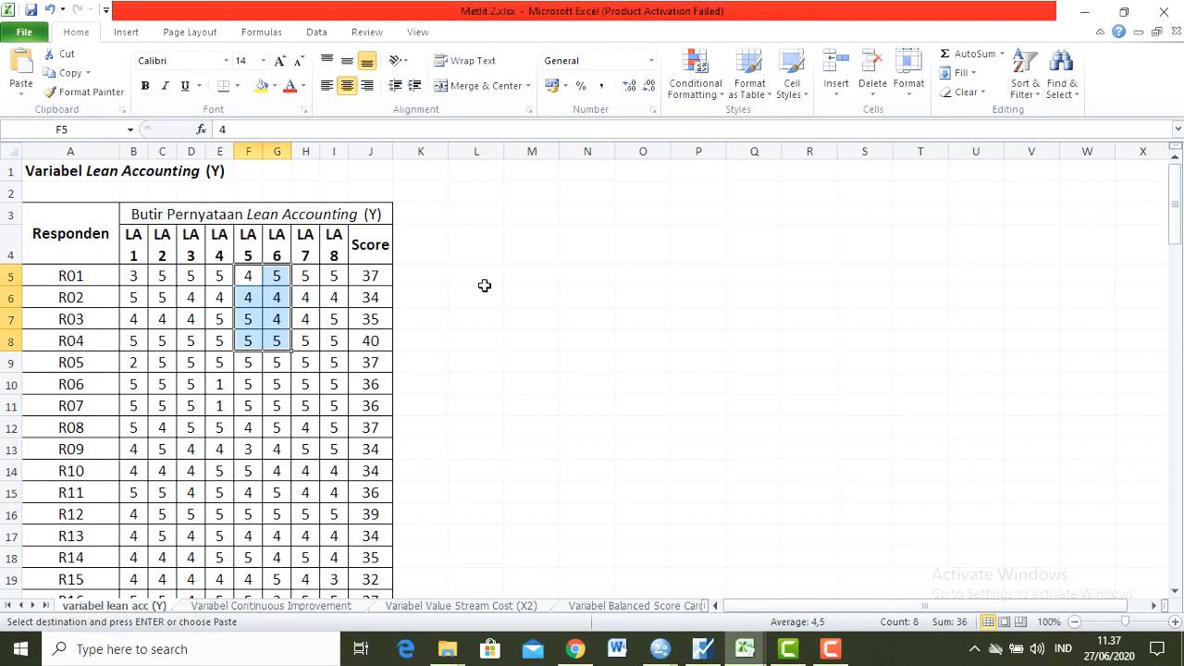
{"action": "left_click", "coordinate": [373, 216]}
{"action": "left_click_drag", "start_coordinate": [372, 216], "coordinate": [374, 342]}
{"action": "left_click", "coordinate": [441, 283]}
{"action": "left_click", "coordinate": [375, 260]}
{"action": "left_click_drag", "start_coordinate": [375, 260], "coordinate": [375, 424]}
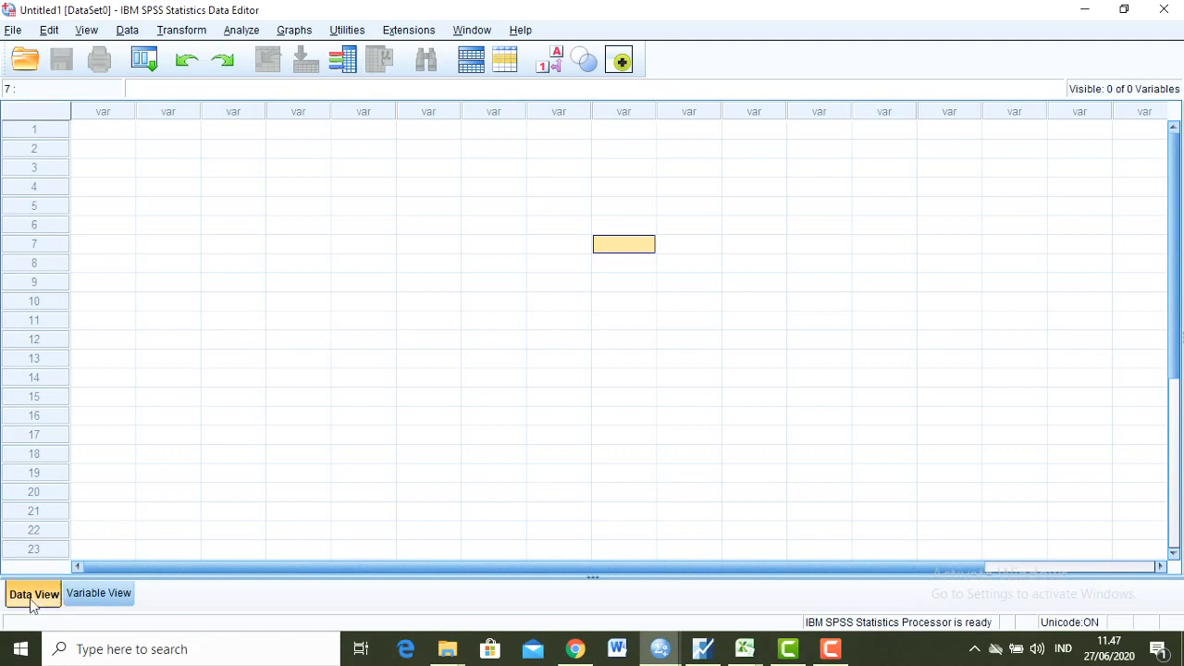
- Define three variables named LA1, LA2 and LA3 in the variable definitions of the empty SPSS dataset
{"action": "left_click", "coordinate": [100, 595]}
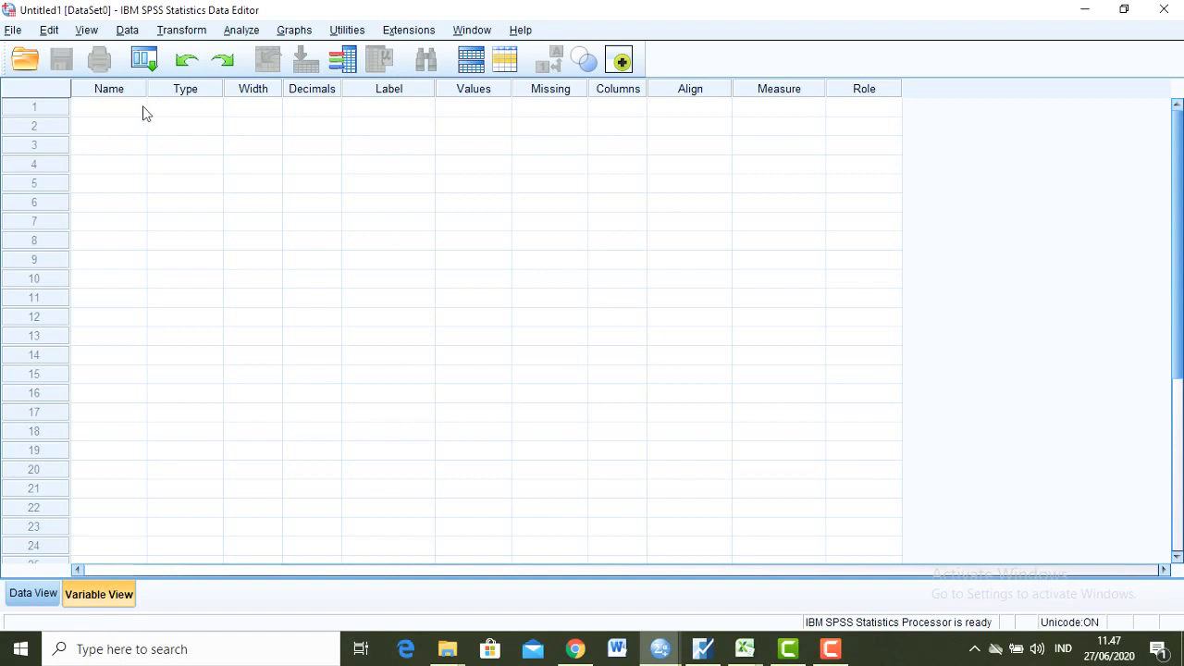
{"action": "left_click", "coordinate": [116, 107]}
{"action": "double_click", "coordinate": [109, 110]}
{"action": "left_click", "coordinate": [111, 121]}
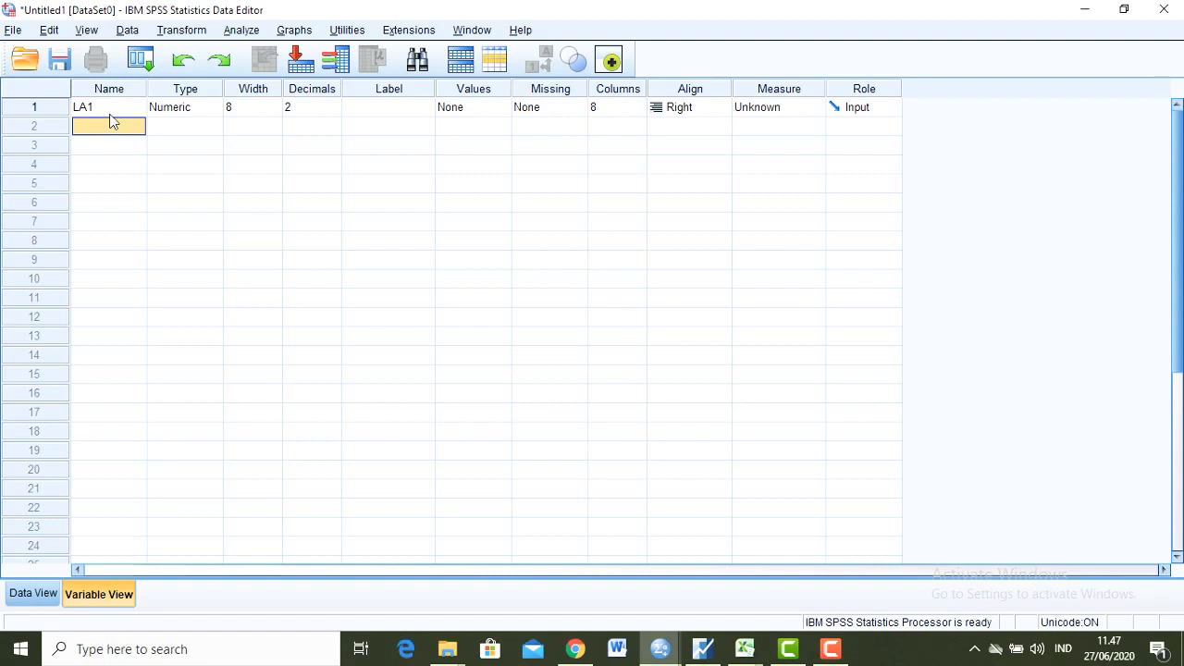
{"action": "left_click", "coordinate": [111, 121]}
{"action": "type", "text": "LA2"}
{"action": "key", "text": "Return"}
{"action": "type", "text": "L"}
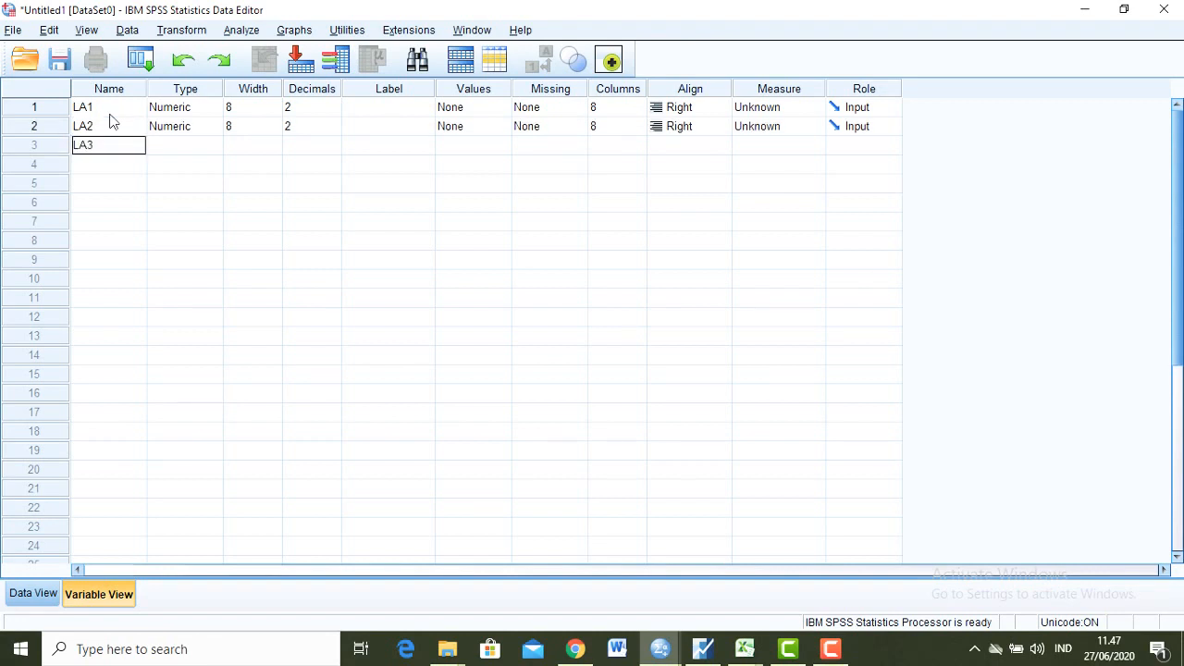
{"action": "key", "text": "Return"}
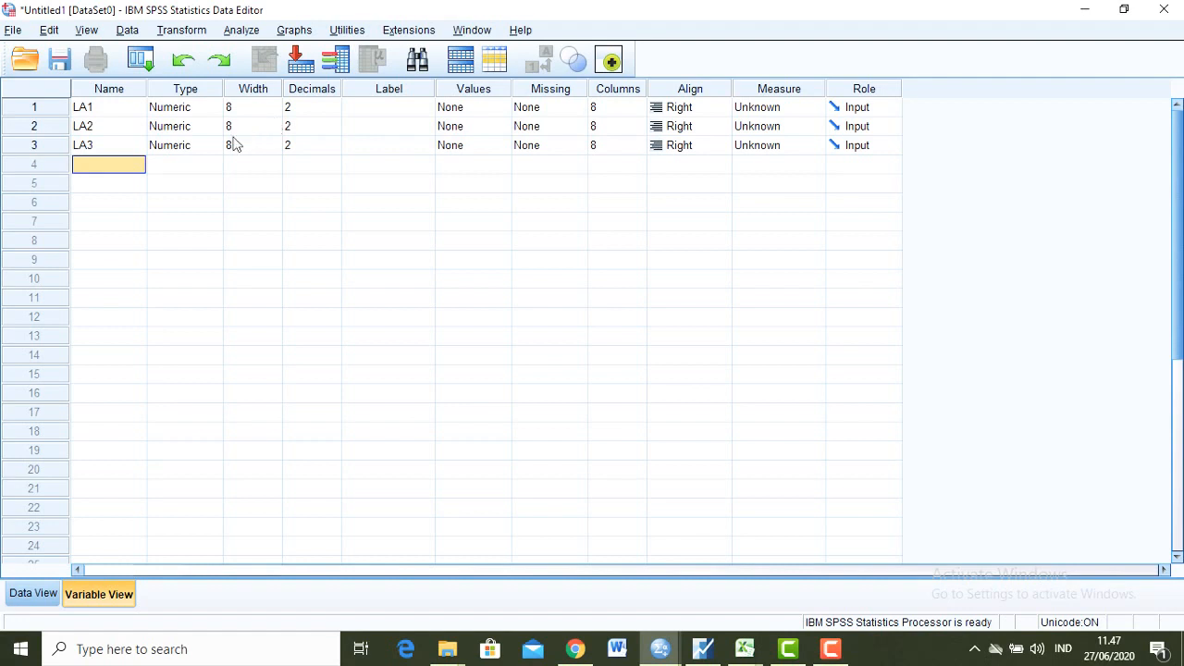
{"action": "left_click", "coordinate": [312, 109]}
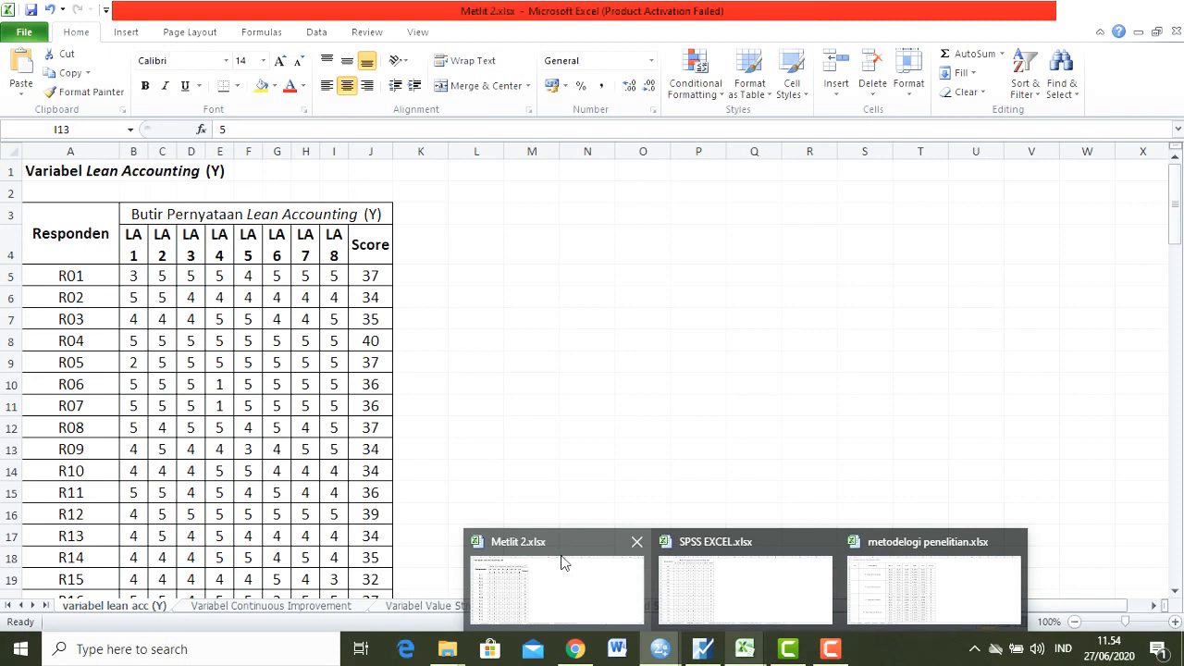
- Switch to Metlit 2.xlsx in Excel and check the item headers LA 1 to LA 8 on the Lean Accounting sheet
{"action": "left_click", "coordinate": [565, 564]}
{"action": "double_click", "coordinate": [139, 242]}
{"action": "left_click", "coordinate": [737, 291]}
{"action": "left_click_drag", "start_coordinate": [111, 245], "coordinate": [344, 247]}
{"action": "left_click", "coordinate": [283, 248]}
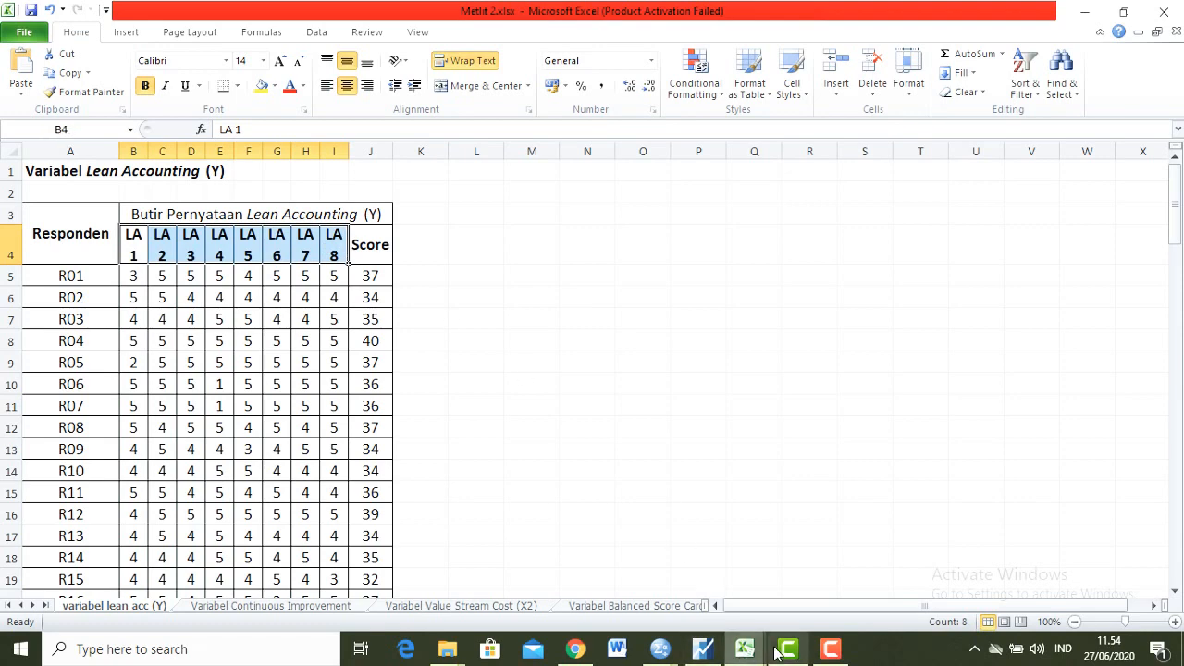
- Return to the Untitled1 dataset in SPSS and set the decimals of LA1, LA2 and LA3 to 0
{"action": "left_click", "coordinate": [660, 652]}
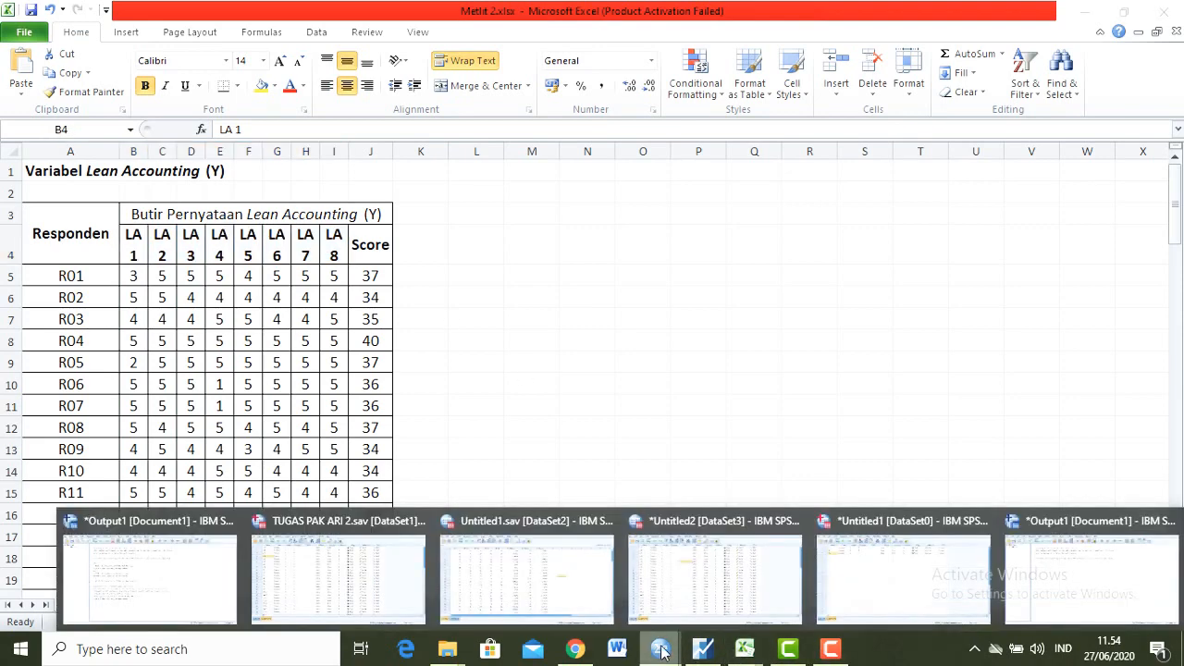
{"action": "left_click", "coordinate": [889, 569]}
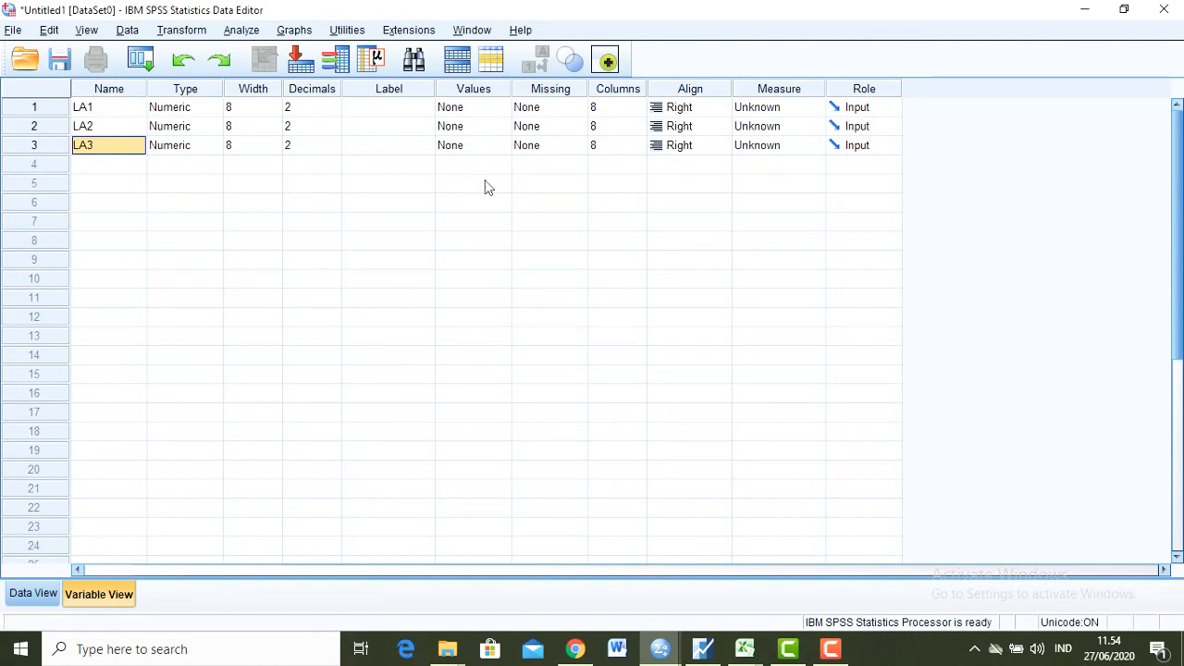
{"action": "left_click", "coordinate": [101, 228]}
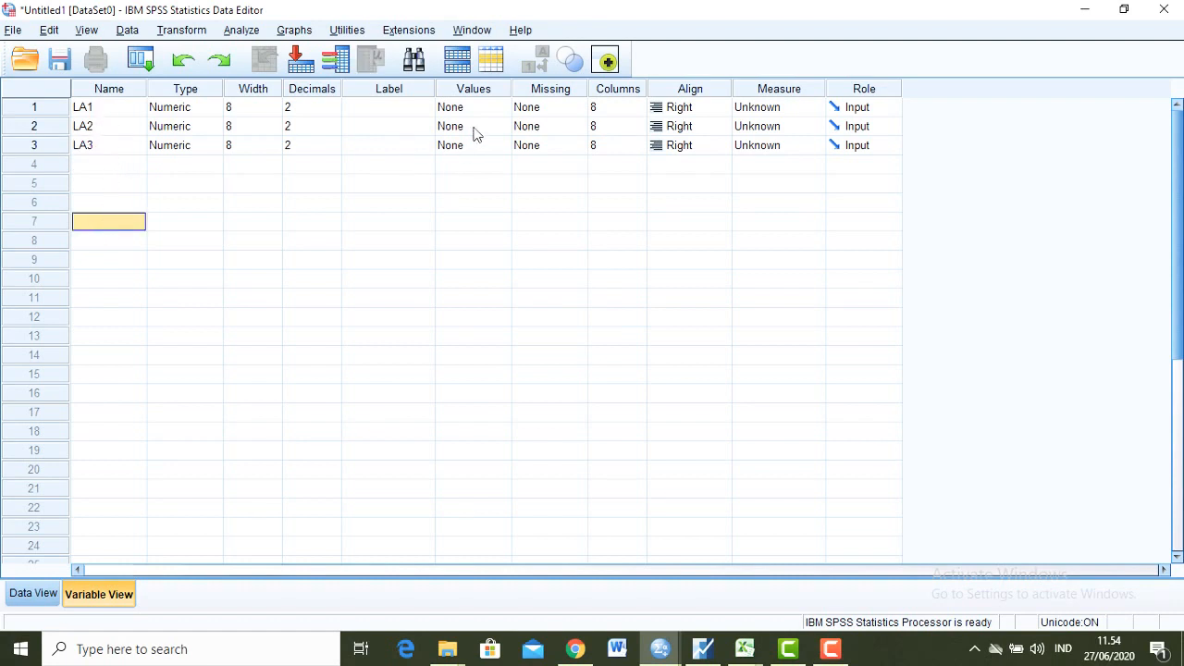
{"action": "left_click", "coordinate": [306, 107]}
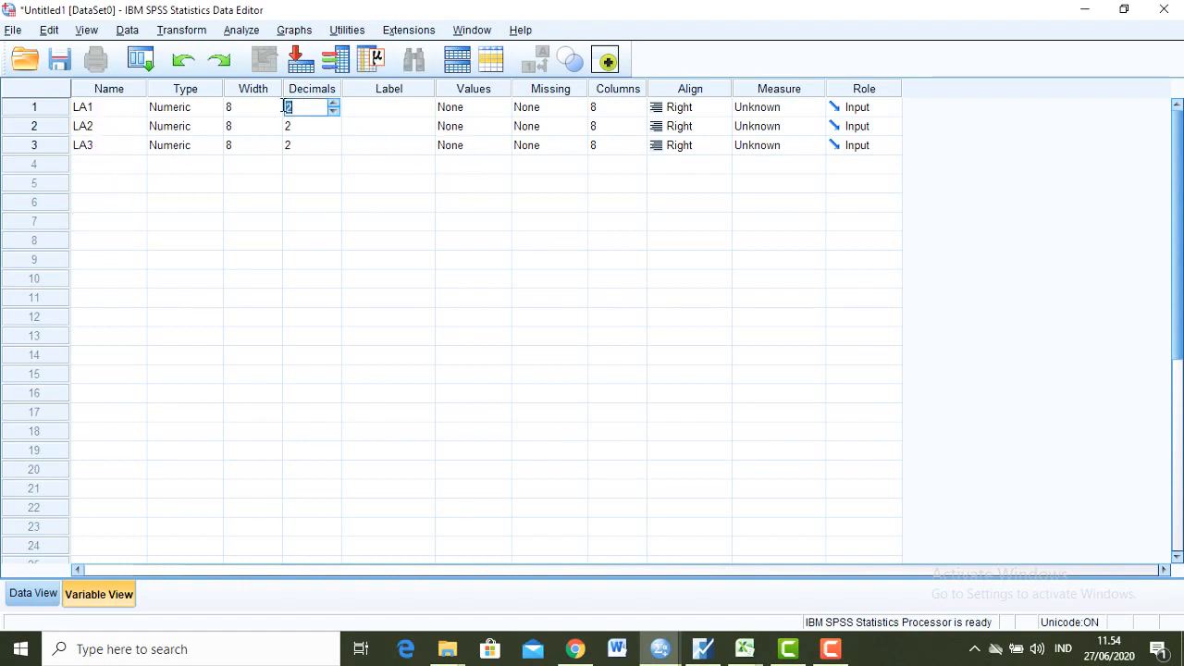
{"action": "double_click", "coordinate": [286, 107]}
{"action": "type", "text": "0"}
{"action": "double_click", "coordinate": [287, 126]}
{"action": "type", "text": "0"}
{"action": "double_click", "coordinate": [289, 145]}
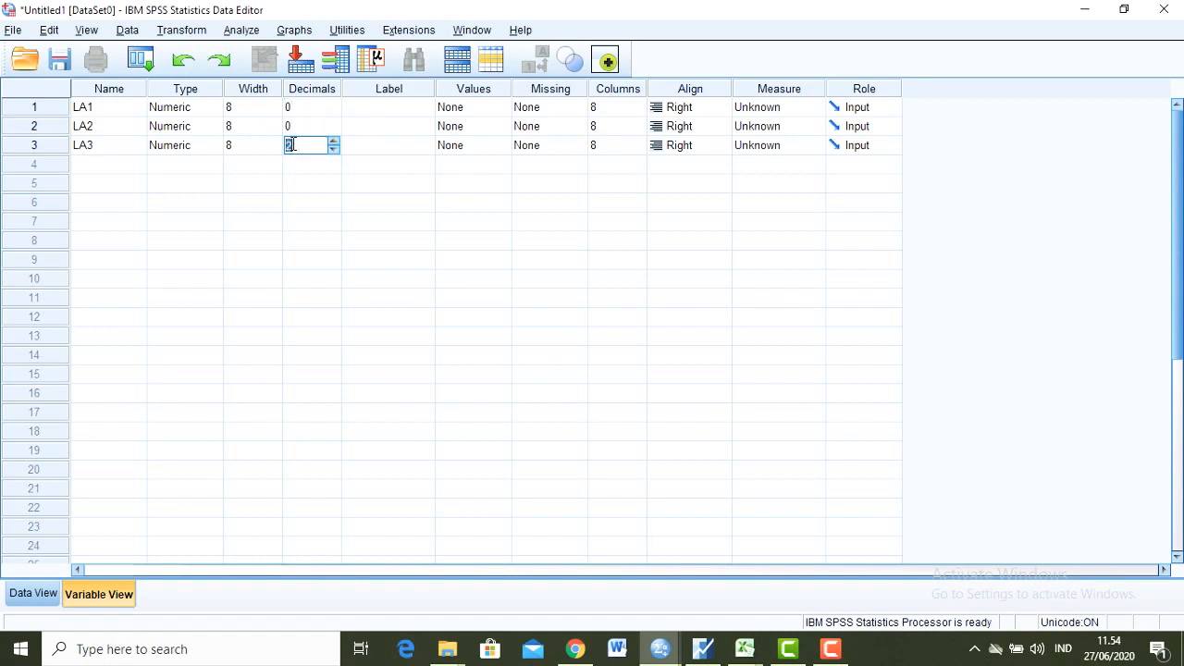
{"action": "type", "text": "0"}
{"action": "left_click", "coordinate": [702, 198]}
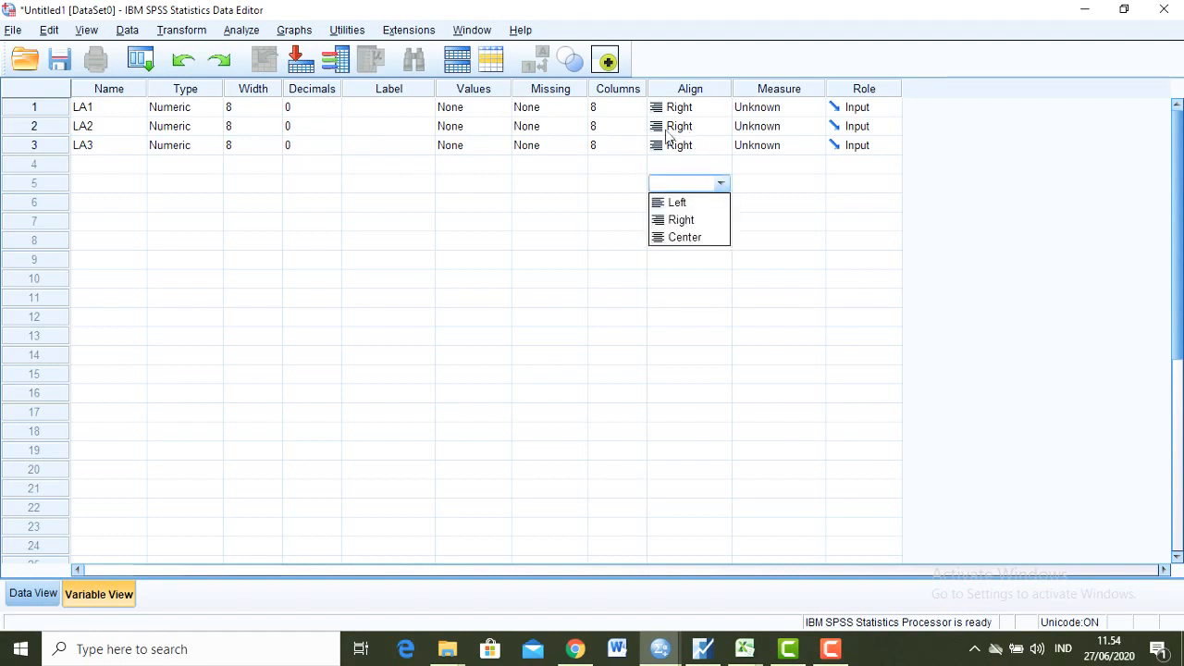
- Set the measurement level of LA1, LA2 and LA3 to Scale
{"action": "left_click", "coordinate": [775, 108]}
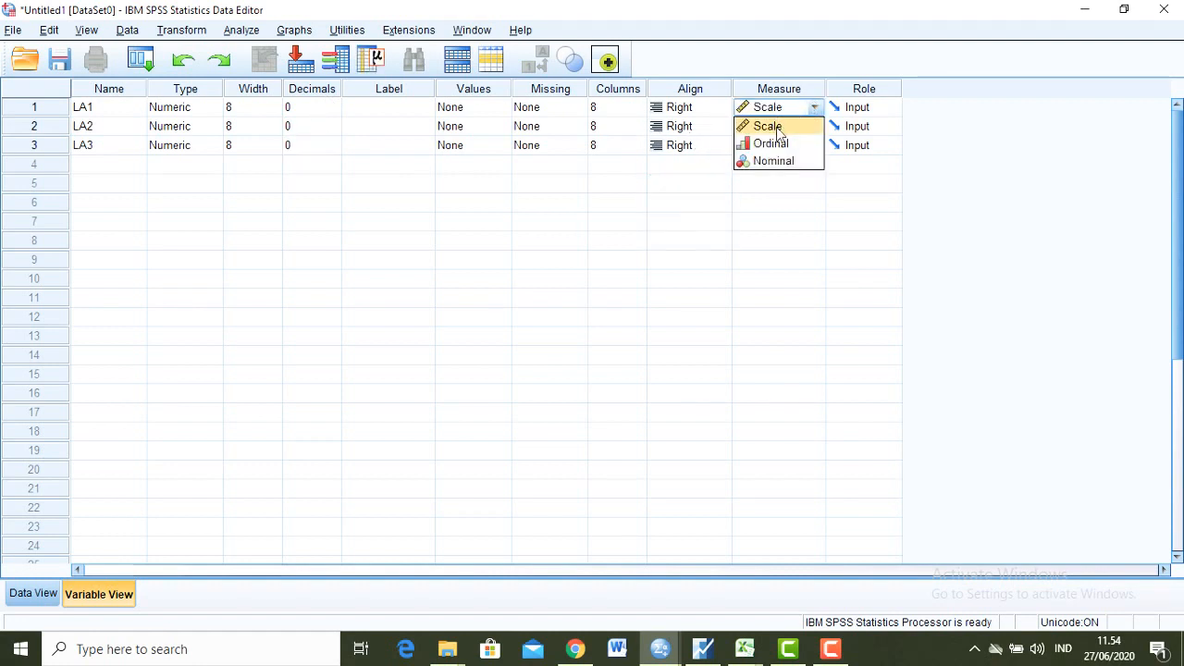
{"action": "left_click", "coordinate": [779, 124]}
{"action": "left_click", "coordinate": [780, 130]}
{"action": "left_click", "coordinate": [772, 146]}
{"action": "left_click", "coordinate": [771, 150]}
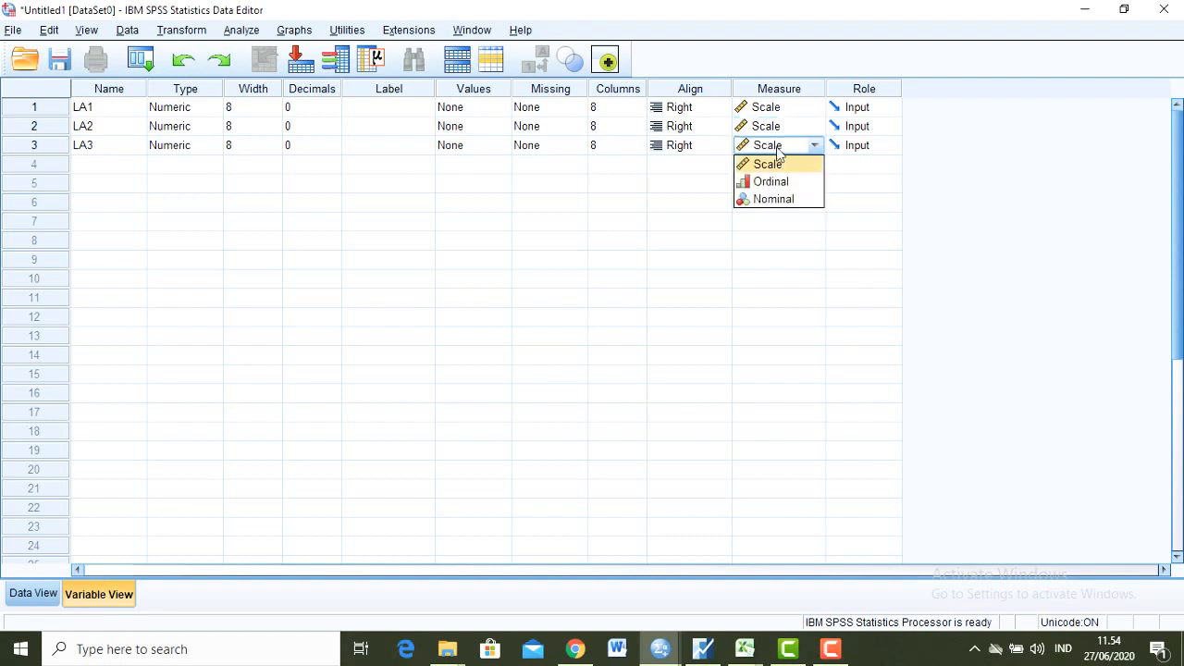
{"action": "left_click", "coordinate": [785, 166]}
{"action": "left_click", "coordinate": [608, 185]}
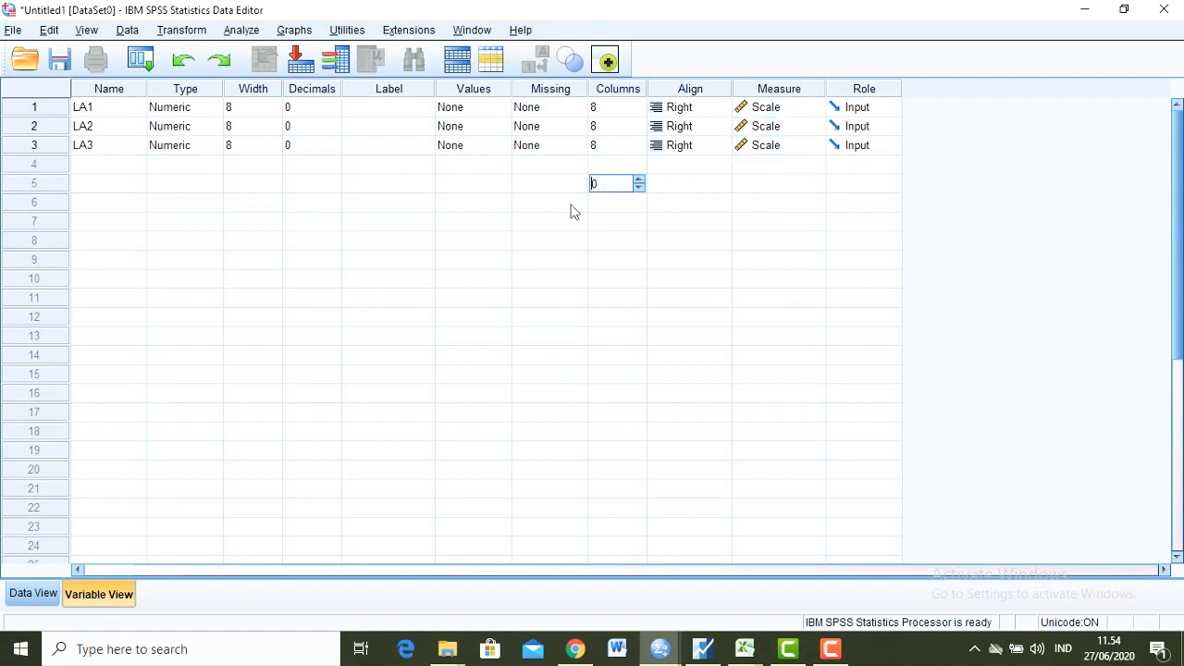
{"action": "left_click", "coordinate": [344, 169]}
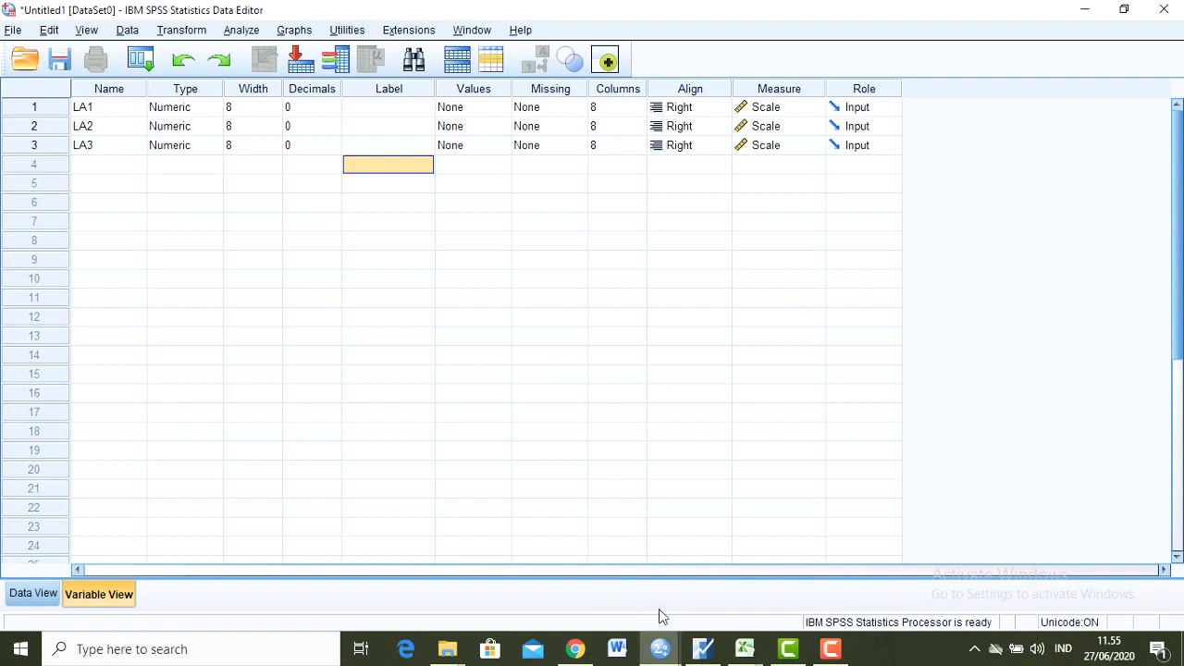
- Switch to the Untitled2 dataset and review its complete variable list, starting from LA1, as a reference
{"action": "left_click", "coordinate": [660, 651]}
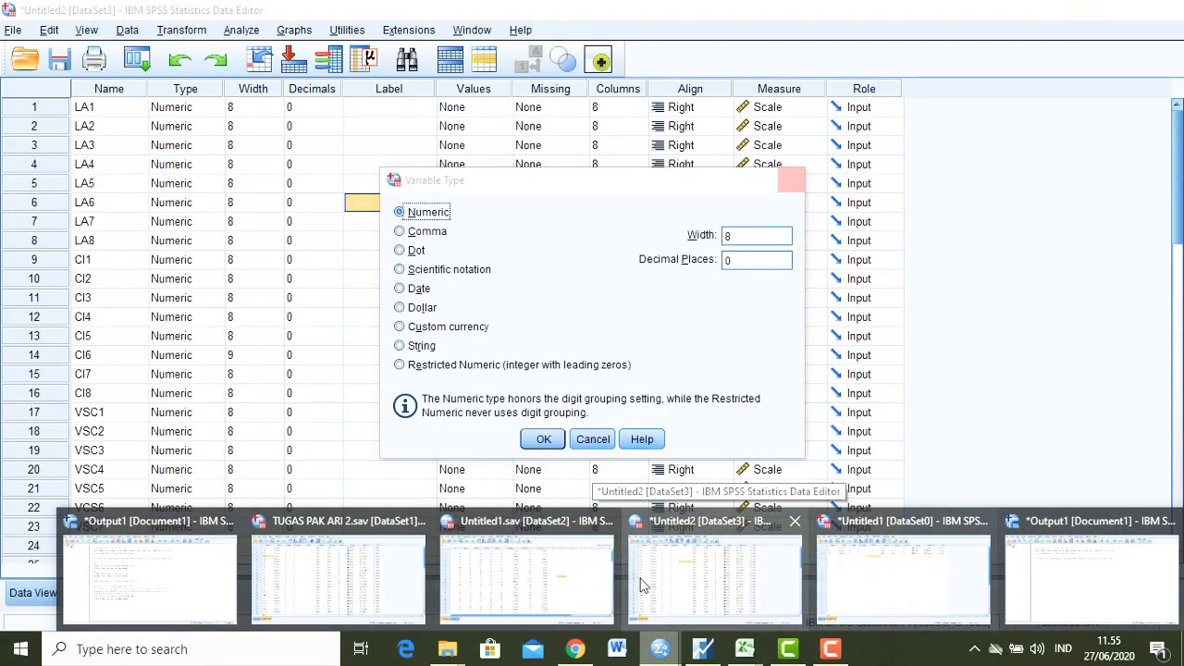
{"action": "left_click", "coordinate": [645, 585]}
{"action": "left_click", "coordinate": [220, 208]}
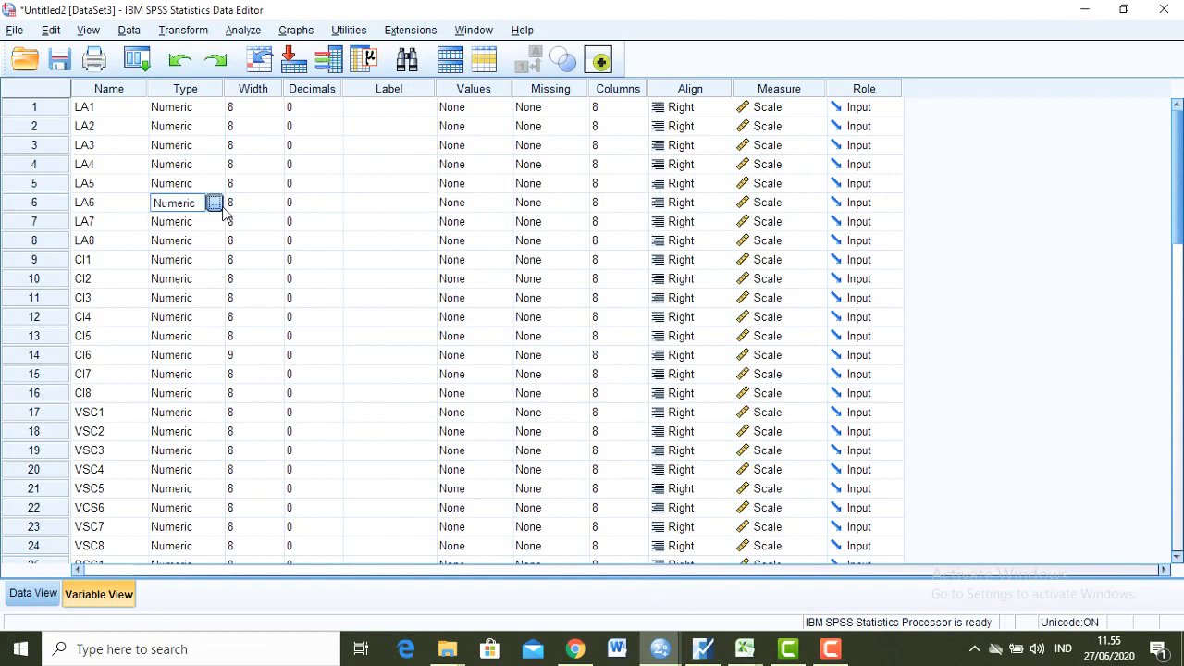
{"action": "left_click", "coordinate": [788, 182]}
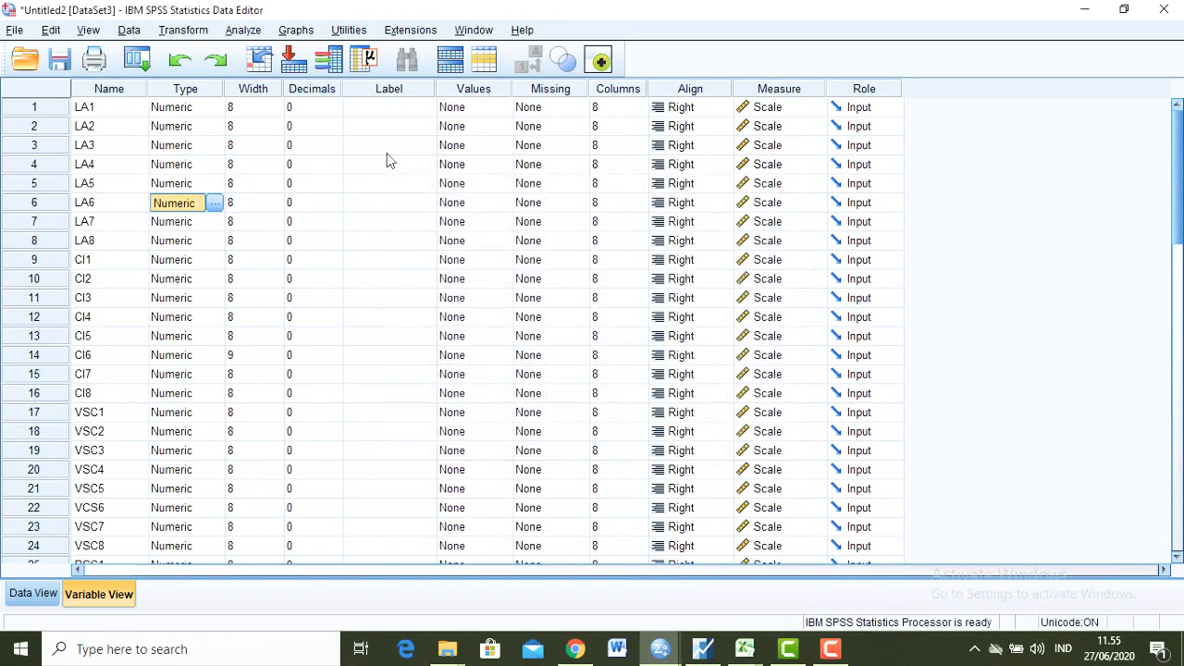
{"action": "left_click", "coordinate": [117, 115]}
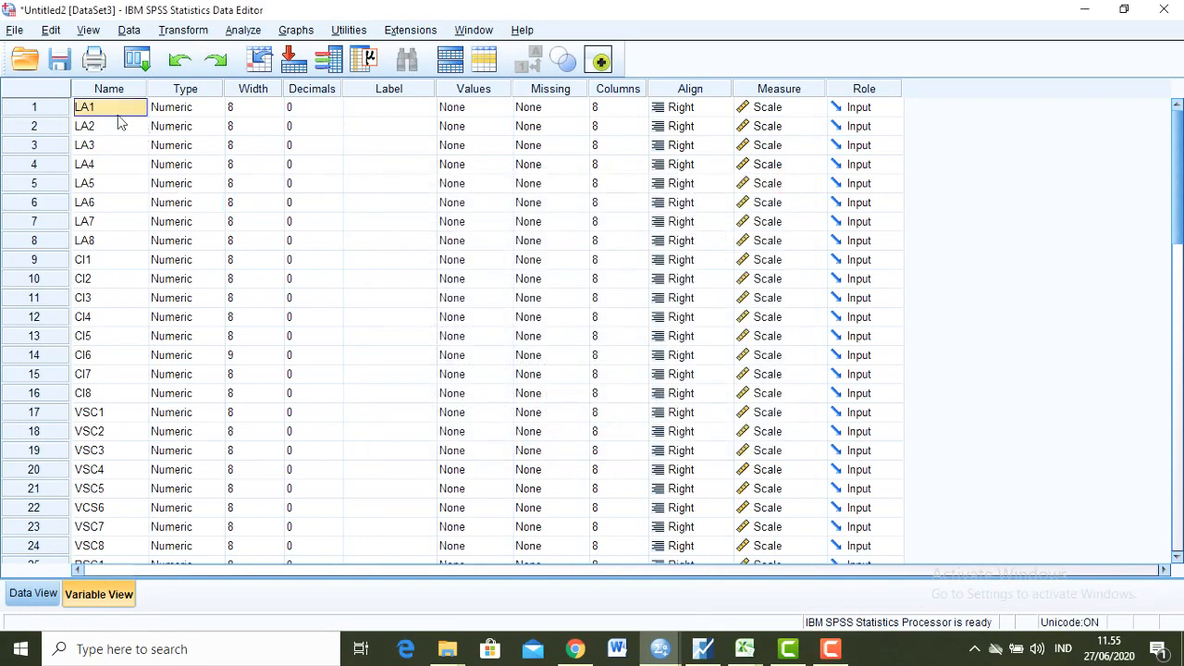
{"action": "key", "text": "Down"}
{"action": "key", "text": "Down"}
{"action": "key", "text": "Down"}
{"action": "key", "text": "Down"}
{"action": "key", "text": "Down"}
{"action": "key", "text": "Down"}
{"action": "key", "text": "Down"}
{"action": "key", "text": "Down"}
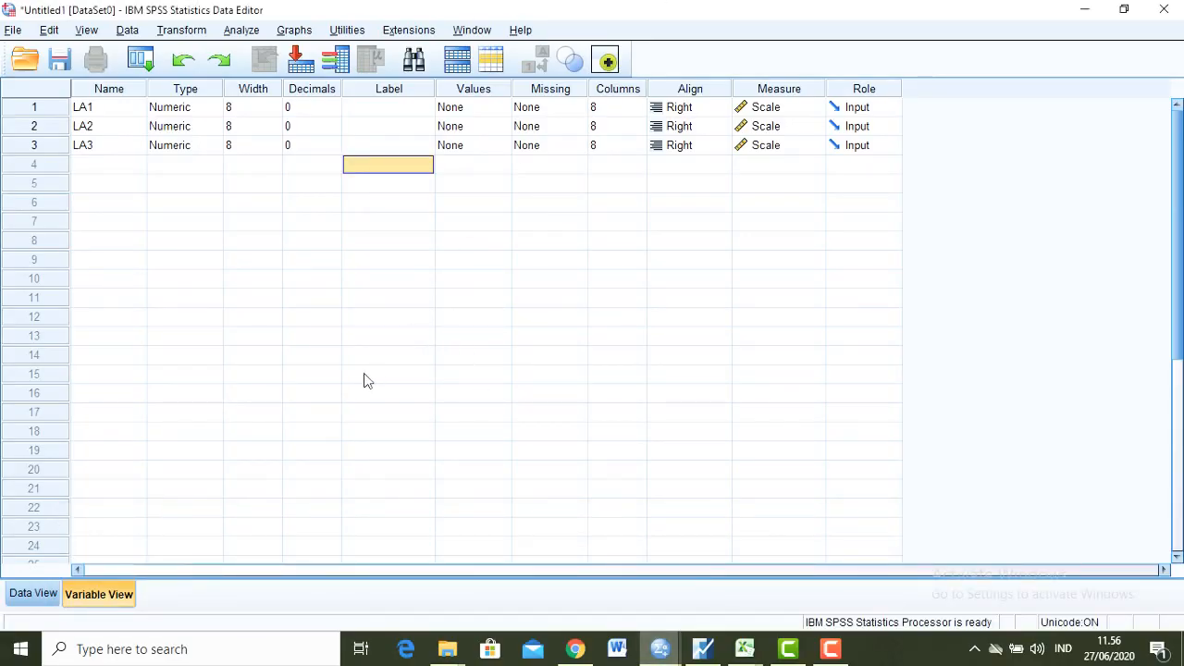
- Show the data grid of Untitled1, and copy the item responses and scores in B5:J104 from Metlit 2.xlsx in Excel
{"action": "left_click", "coordinate": [30, 592]}
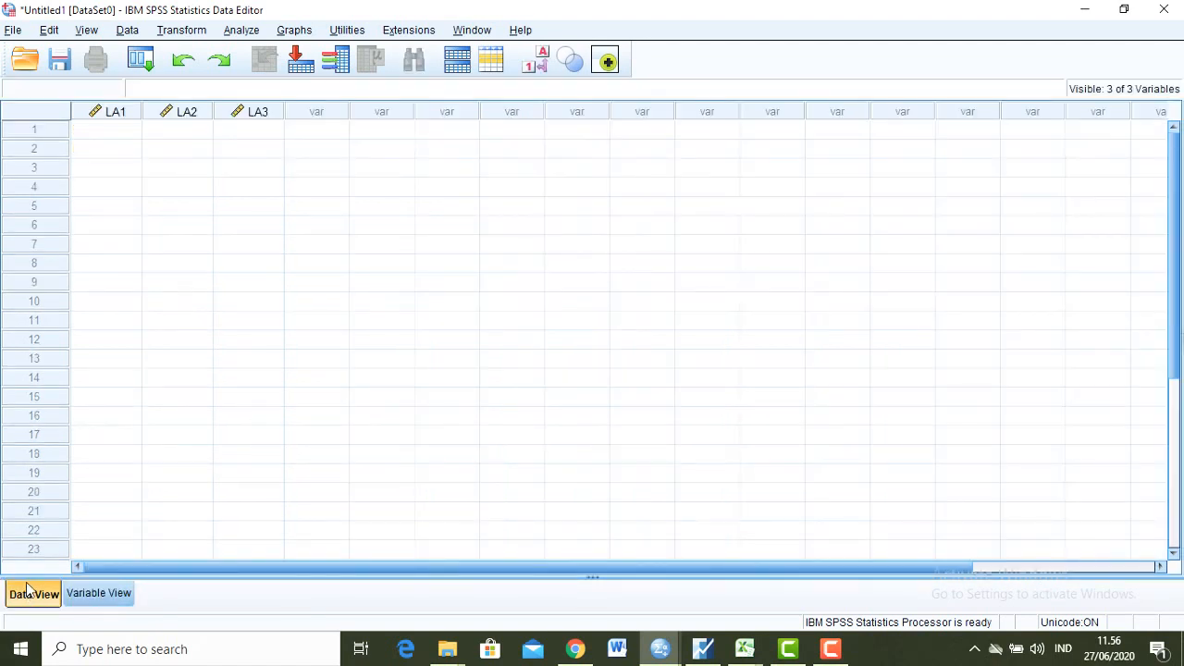
{"action": "left_click", "coordinate": [248, 170]}
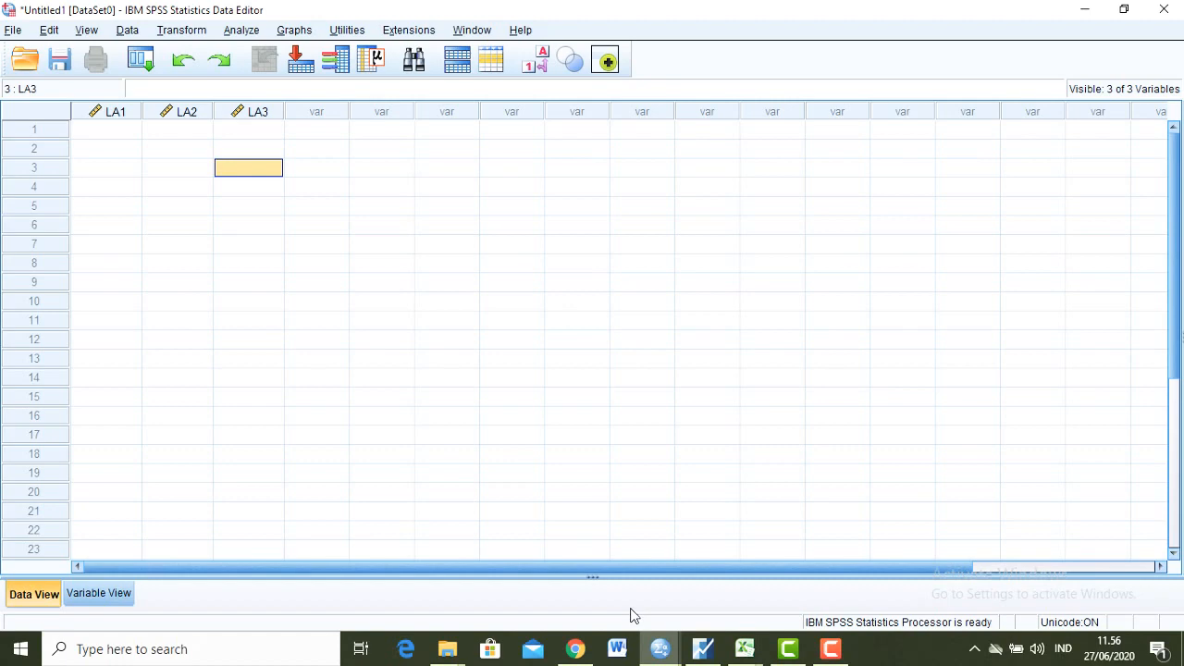
{"action": "mouse_move", "coordinate": [745, 649]}
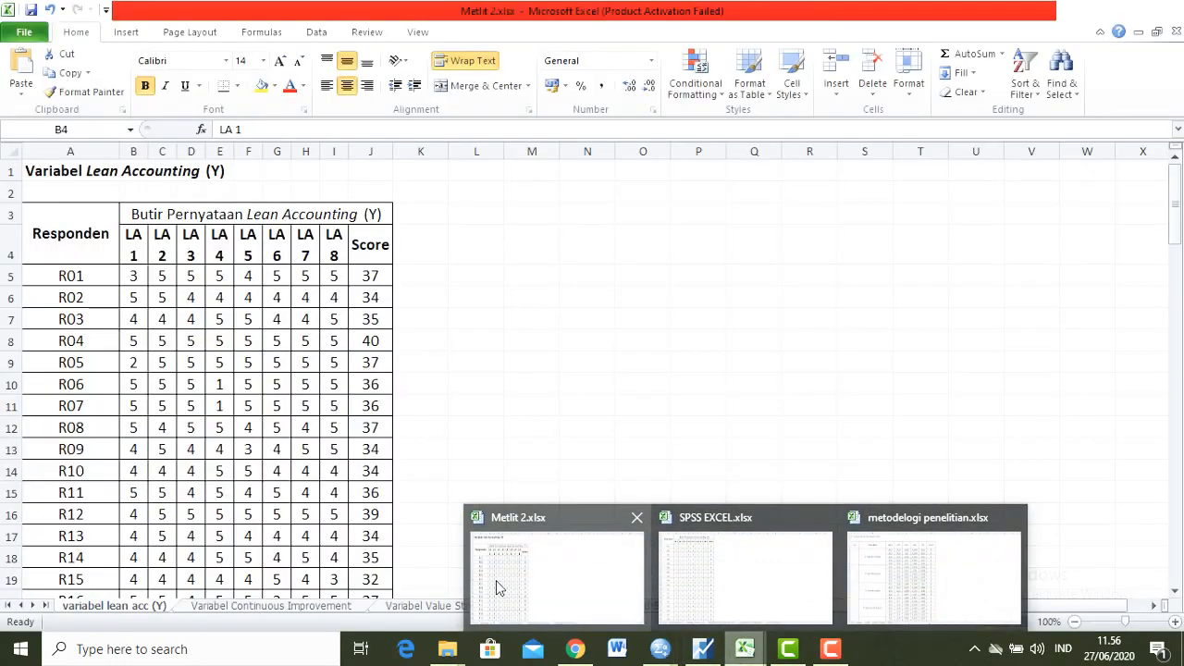
{"action": "left_click", "coordinate": [508, 588]}
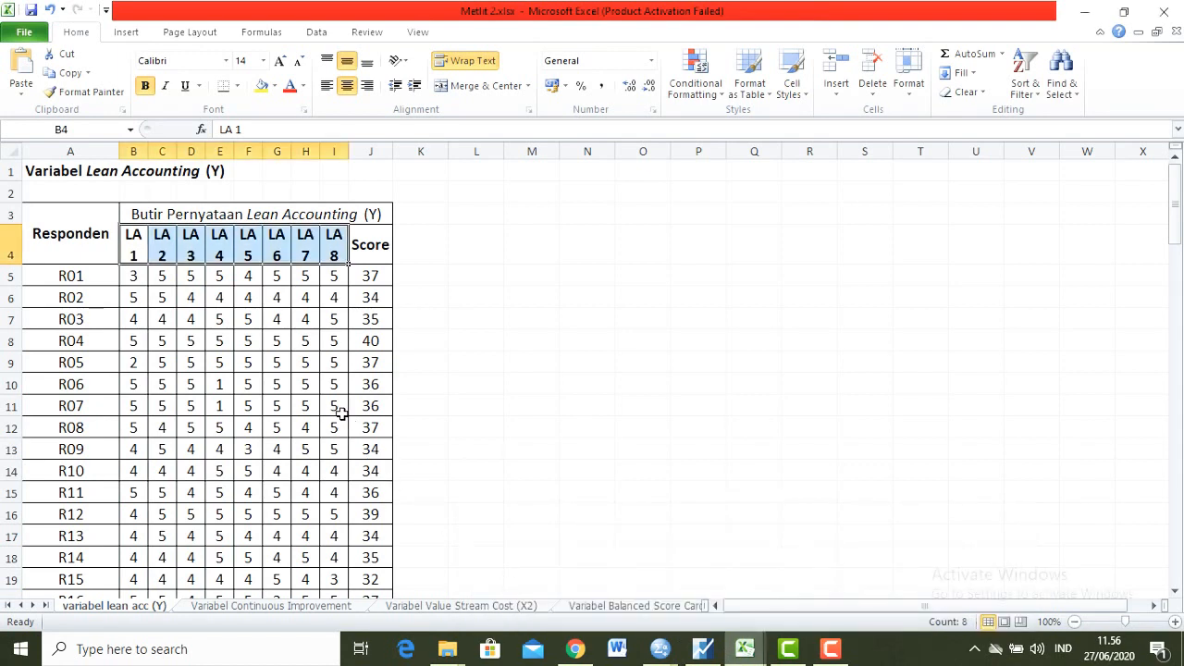
{"action": "left_click", "coordinate": [334, 319]}
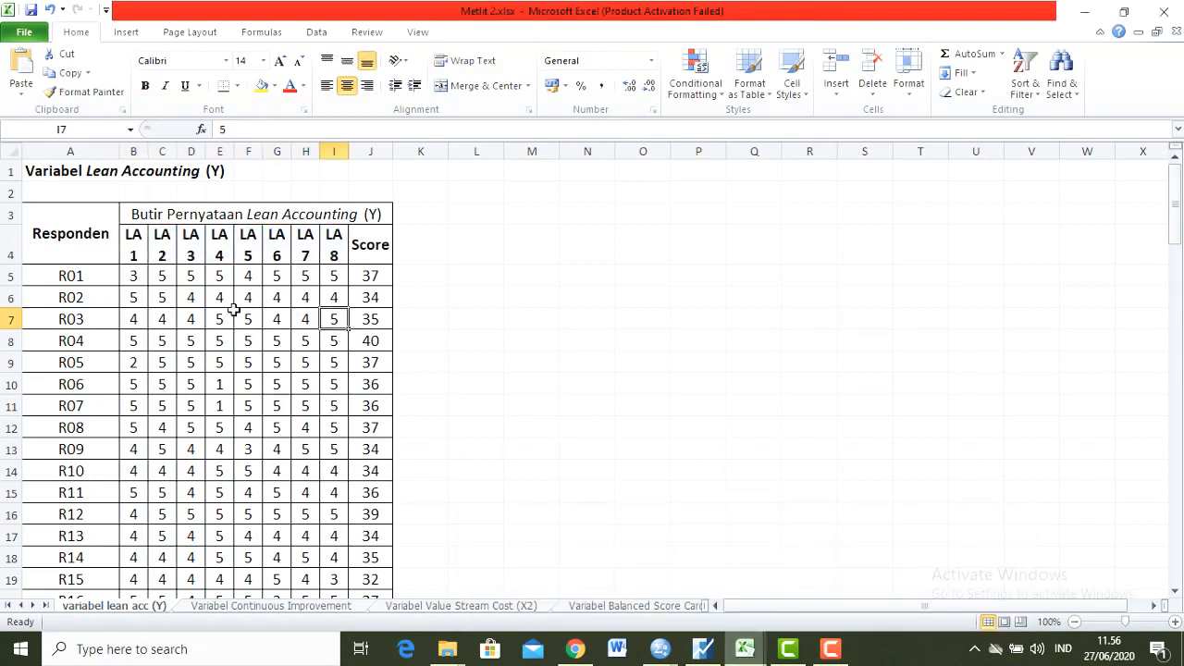
{"action": "left_click_drag", "start_coordinate": [133, 276], "coordinate": [355, 566]}
{"action": "key", "text": "ctrl+c"}
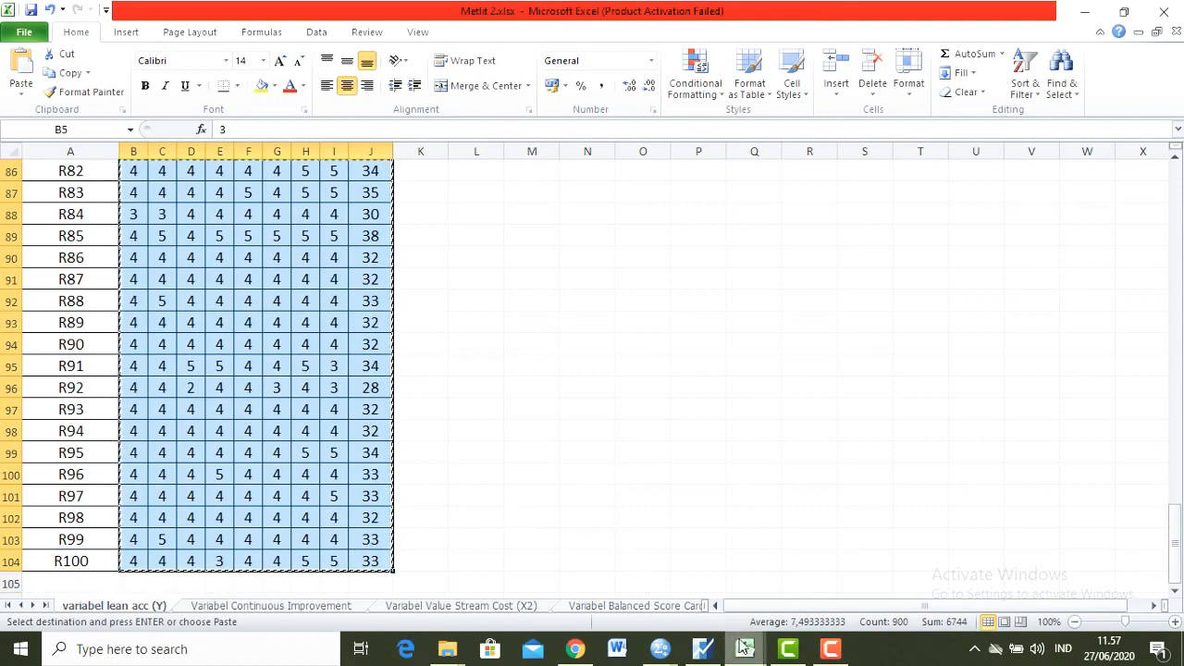
- Switch to the Untitled2 dataset in SPSS and show its data values
{"action": "mouse_move", "coordinate": [699, 648]}
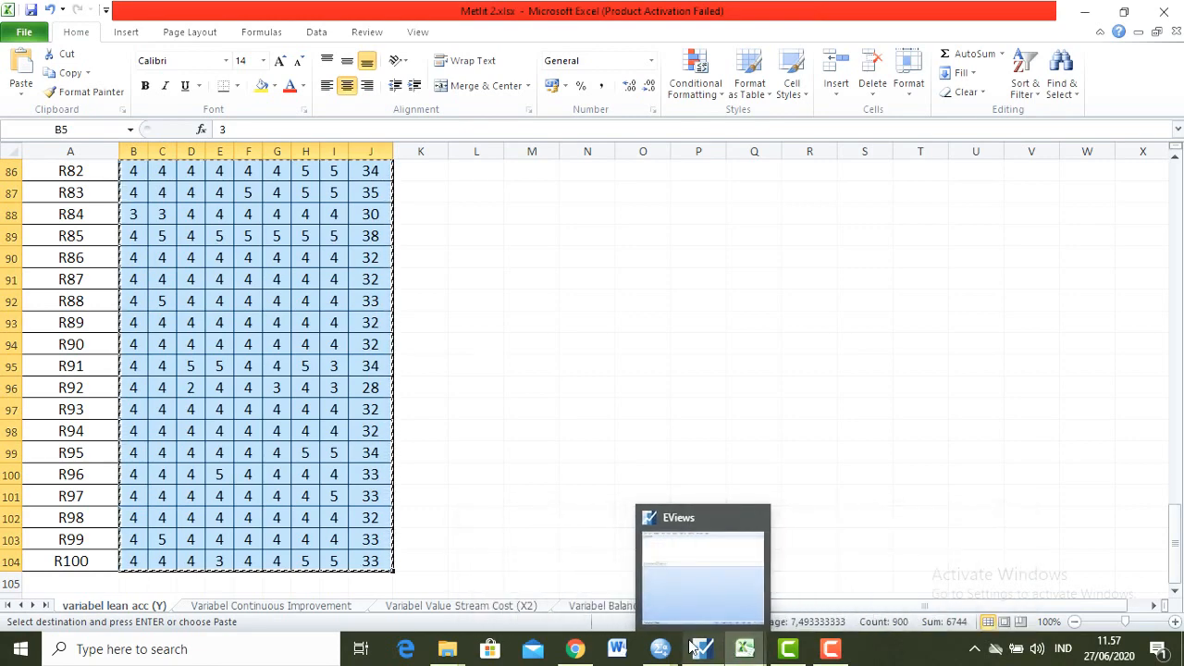
{"action": "mouse_move", "coordinate": [660, 648]}
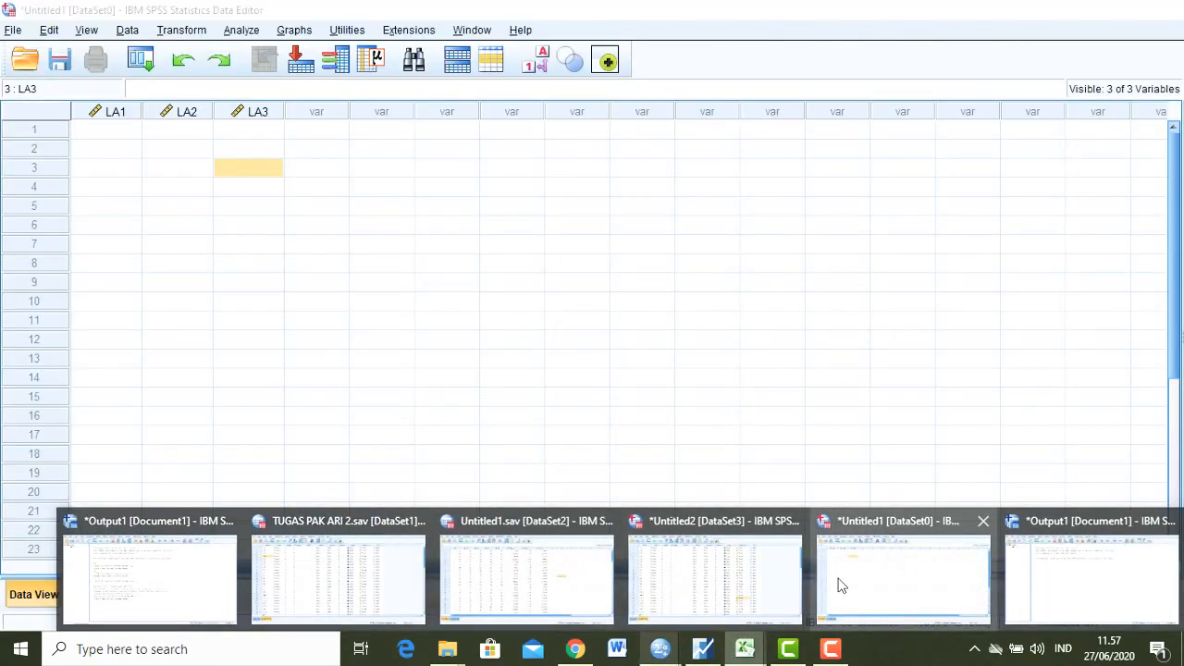
{"action": "mouse_move", "coordinate": [774, 583]}
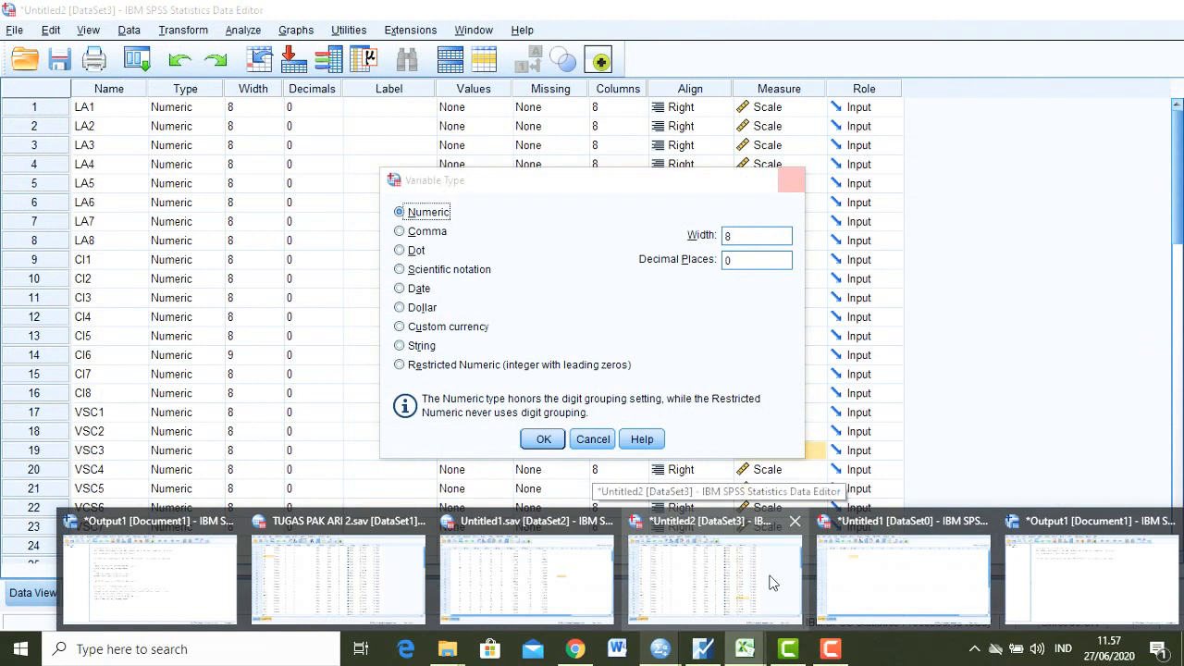
{"action": "left_click", "coordinate": [774, 583]}
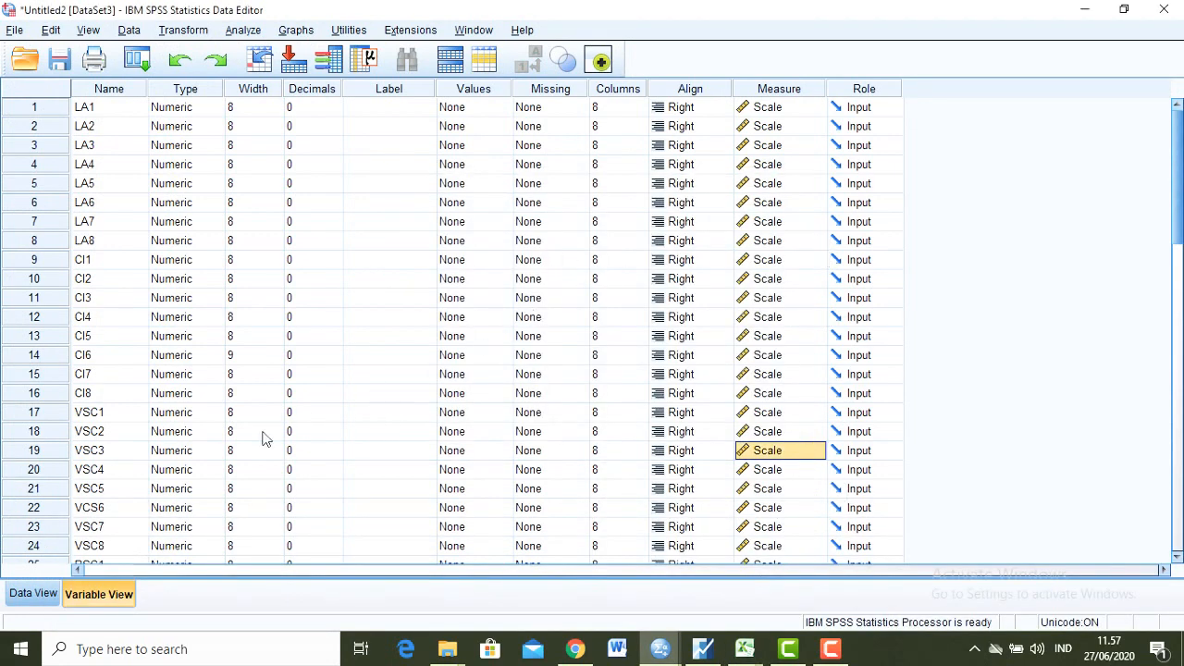
{"action": "left_click", "coordinate": [46, 595]}
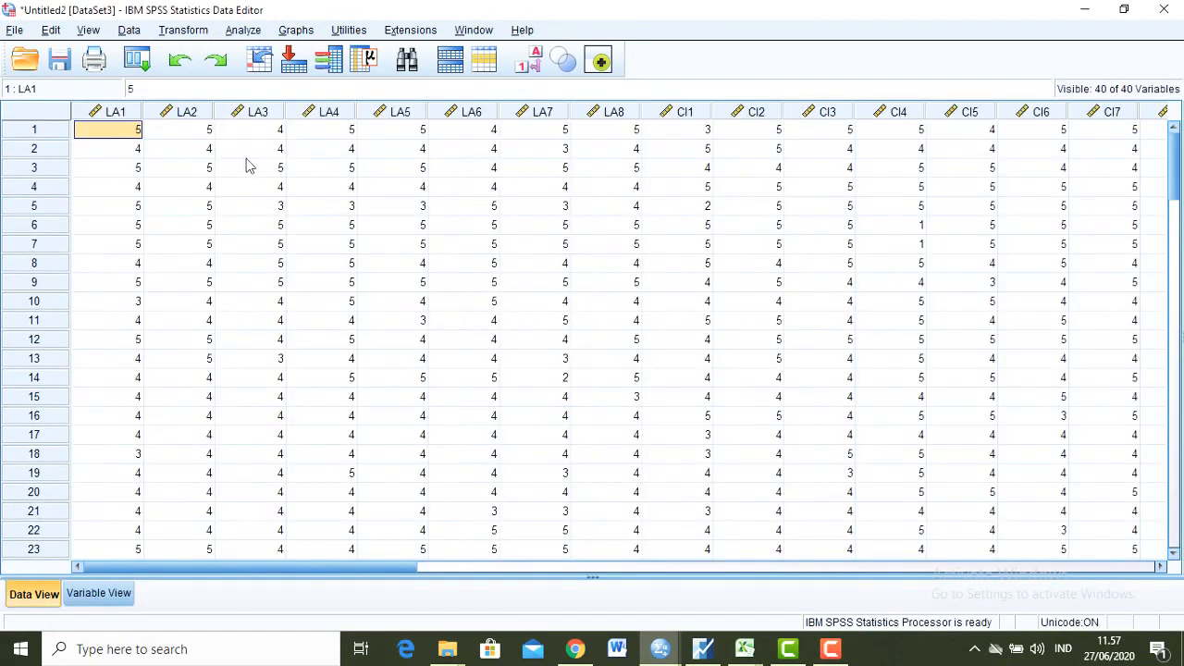
- Examine the response data across all variables from LA1 to JIT8, returning to LA1 and checking down to row 15
{"action": "left_click", "coordinate": [190, 156]}
{"action": "left_click", "coordinate": [514, 172]}
{"action": "key", "text": "Right"}
{"action": "key", "text": "Right"}
{"action": "key", "text": "Right"}
{"action": "key", "text": "Right"}
{"action": "key", "text": "Right"}
{"action": "key", "text": "Right"}
{"action": "key", "text": "Right"}
{"action": "key", "text": "Right"}
{"action": "key", "text": "Right"}
{"action": "key", "text": "Right"}
{"action": "key", "text": "Right"}
{"action": "key", "text": "Right"}
{"action": "key", "text": "Right"}
{"action": "key", "text": "Right"}
{"action": "key", "text": "Right"}
{"action": "key", "text": "Right"}
{"action": "key", "text": "Right"}
{"action": "key", "text": "Right"}
{"action": "key", "text": "Right"}
{"action": "key", "text": "Right"}
{"action": "key", "text": "Right"}
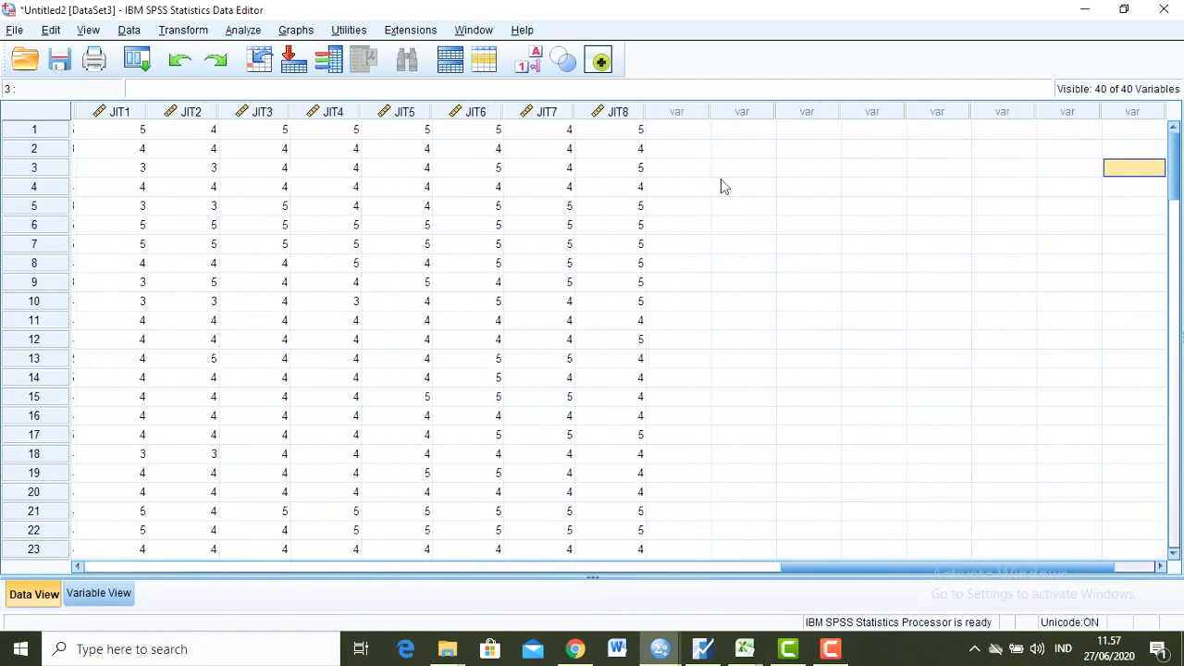
{"action": "key", "text": "Left"}
{"action": "key", "text": "Left"}
{"action": "key", "text": "Left"}
{"action": "key", "text": "Left"}
{"action": "key", "text": "Left"}
{"action": "key", "text": "Left"}
{"action": "key", "text": "Left"}
{"action": "key", "text": "Left"}
{"action": "key", "text": "Left"}
{"action": "key", "text": "Left"}
{"action": "key", "text": "Left"}
{"action": "key", "text": "Left"}
{"action": "key", "text": "Left"}
{"action": "key", "text": "Left"}
{"action": "key", "text": "Left"}
{"action": "key", "text": "Left"}
{"action": "key", "text": "Left"}
{"action": "key", "text": "Left"}
{"action": "key", "text": "Left"}
{"action": "key", "text": "Left"}
{"action": "key", "text": "Left"}
{"action": "key", "text": "Left"}
{"action": "key", "text": "Left"}
{"action": "key", "text": "Left"}
{"action": "key", "text": "Left"}
{"action": "key", "text": "Left"}
{"action": "key", "text": "Left"}
{"action": "key", "text": "Left"}
{"action": "key", "text": "Left"}
{"action": "key", "text": "Left"}
{"action": "key", "text": "Left"}
{"action": "key", "text": "Left"}
{"action": "key", "text": "Left"}
{"action": "key", "text": "Left"}
{"action": "key", "text": "Down"}
{"action": "key", "text": "Down"}
{"action": "key", "text": "Down"}
{"action": "key", "text": "Down"}
{"action": "key", "text": "Down"}
{"action": "key", "text": "Down"}
{"action": "key", "text": "Down"}
{"action": "key", "text": "Down"}
{"action": "key", "text": "Down"}
{"action": "key", "text": "Down"}
{"action": "key", "text": "Down"}
{"action": "key", "text": "Down"}
{"action": "key", "text": "Down"}
{"action": "key", "text": "Down"}
{"action": "key", "text": "Down"}
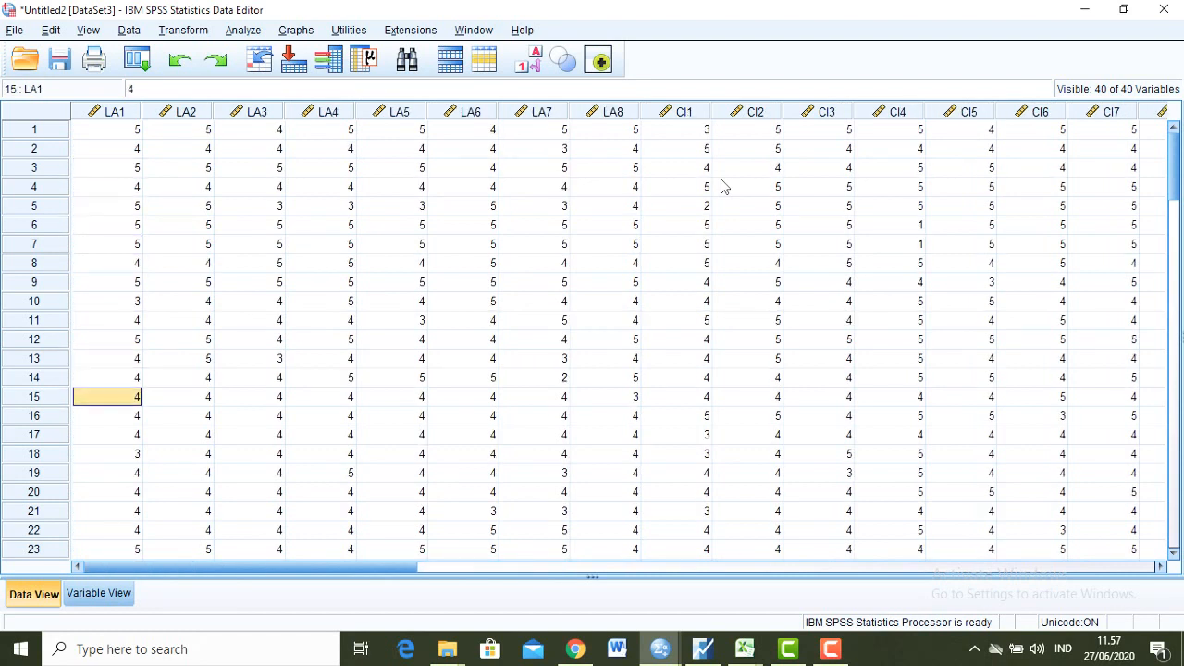
{"action": "left_click", "coordinate": [831, 648]}
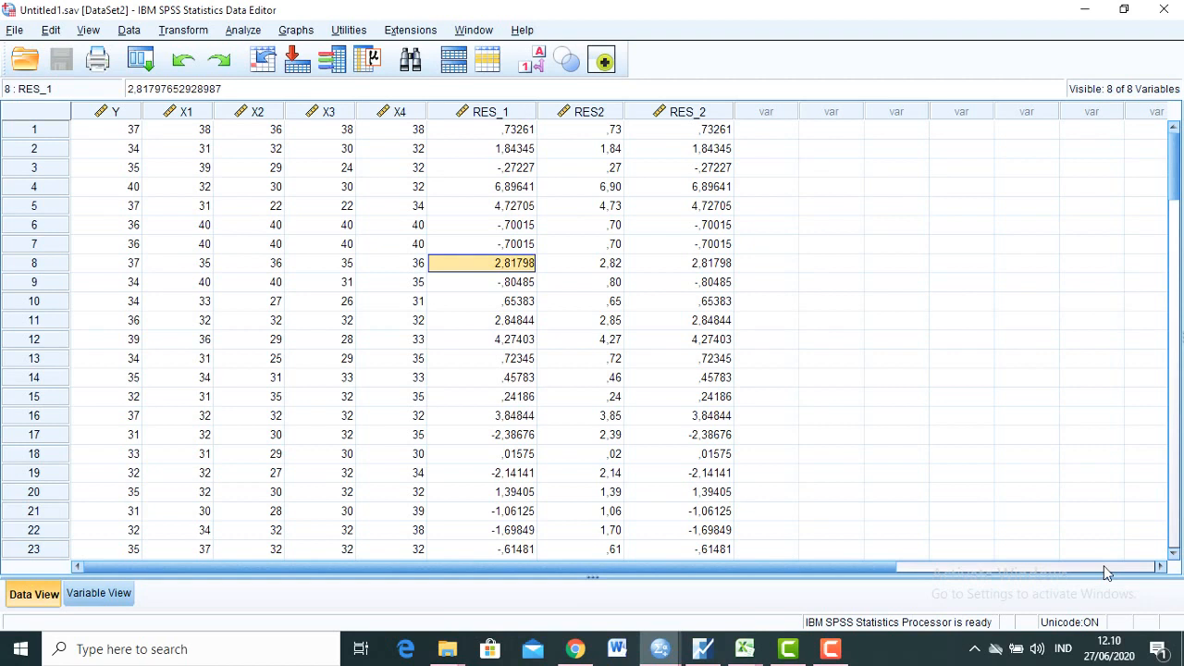
- Start a linear regression on the Untitled1.sav dataset with Y as the dependent variable
{"action": "left_click", "coordinate": [242, 30]}
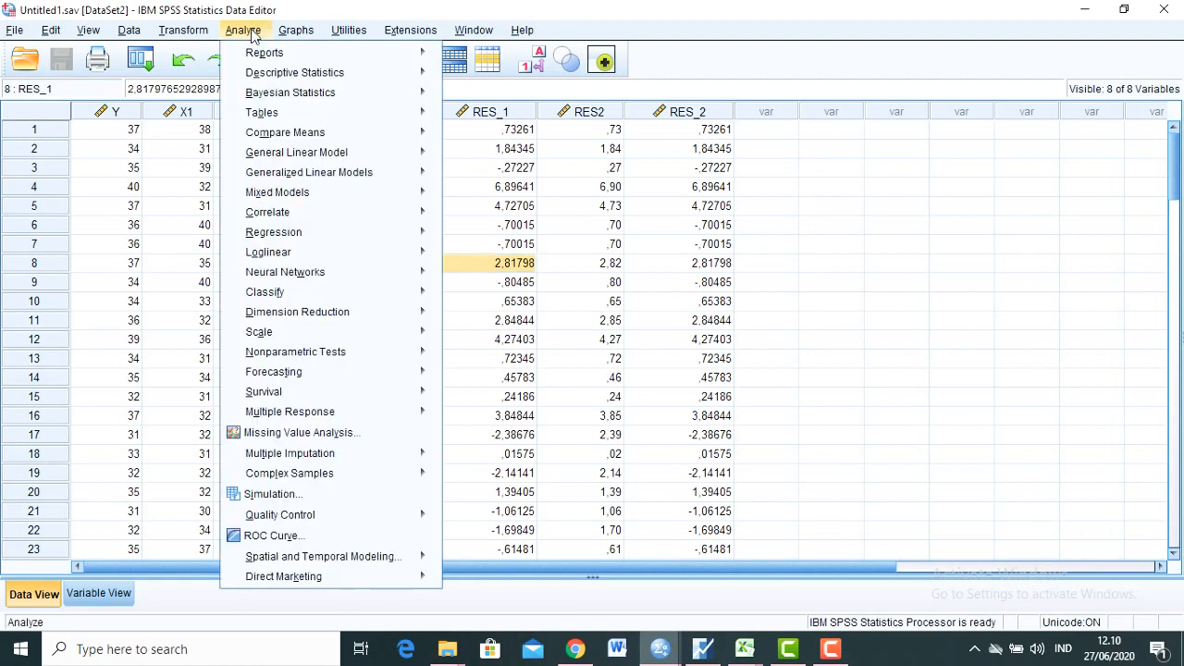
{"action": "mouse_move", "coordinate": [278, 232]}
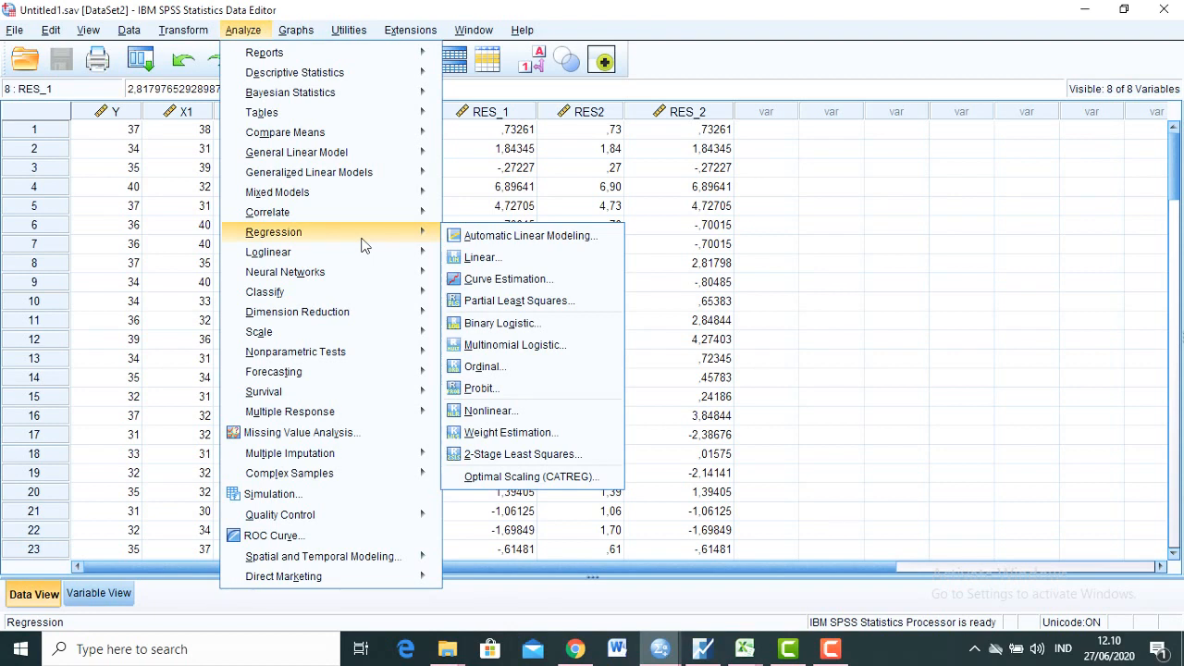
{"action": "left_click", "coordinate": [480, 257]}
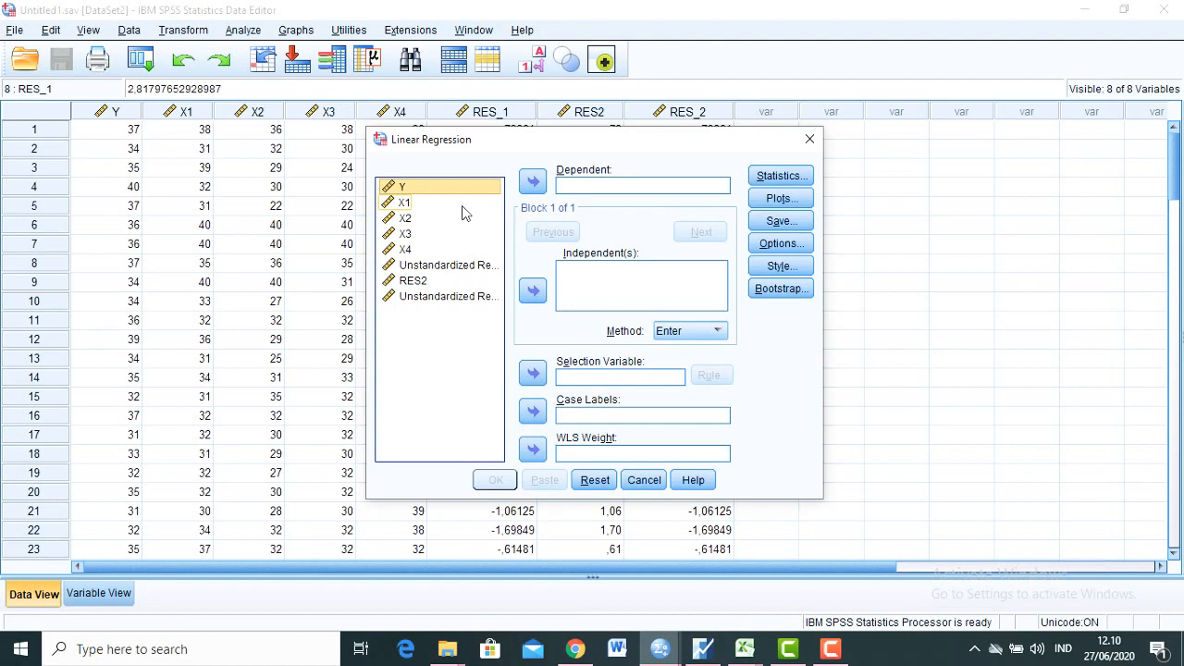
{"action": "left_click", "coordinate": [534, 182]}
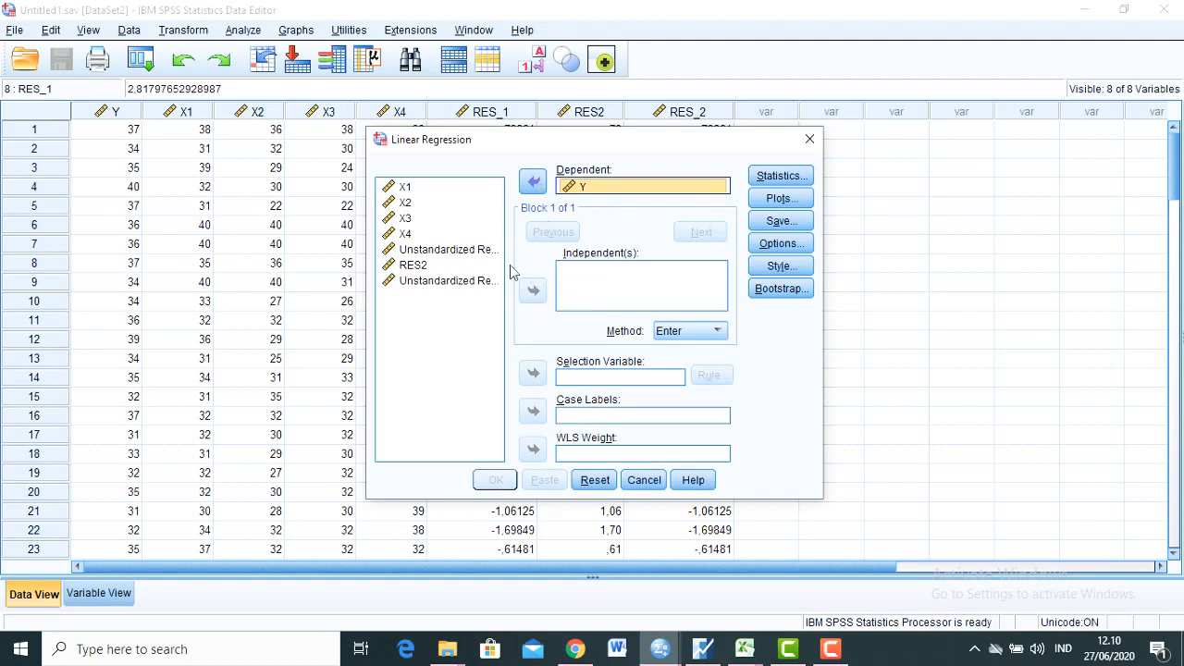
- Add X1, X2, X3 and X4 as the independent variables of the regression
{"action": "left_click", "coordinate": [410, 190]}
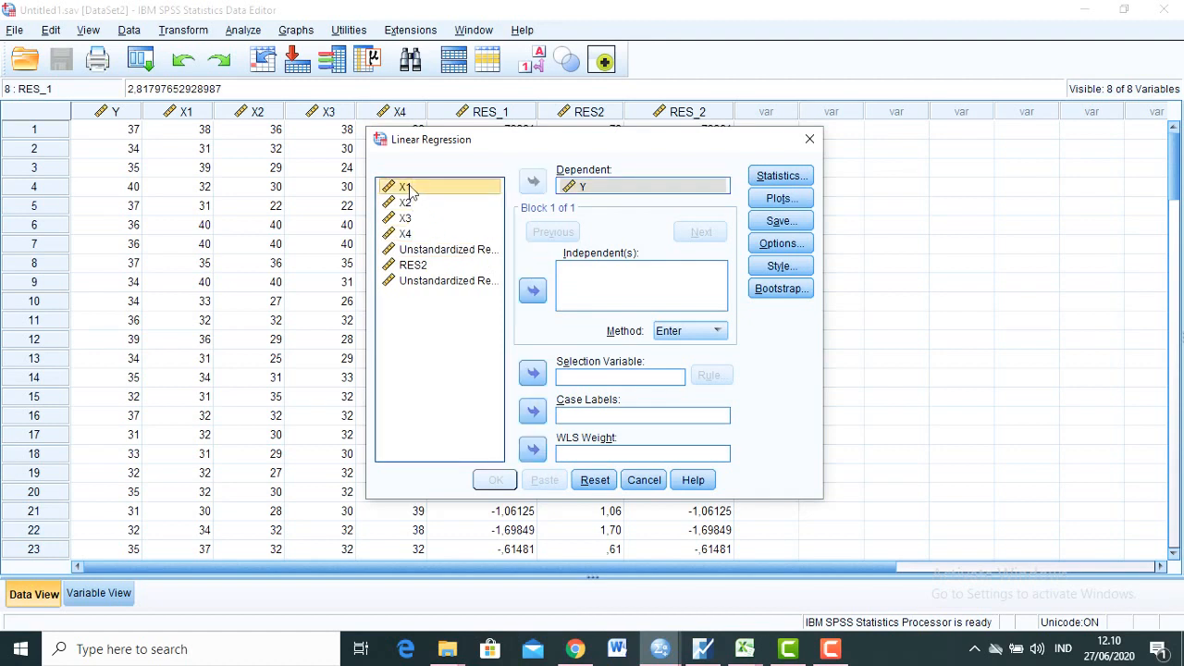
{"action": "key", "text": "shift+Down"}
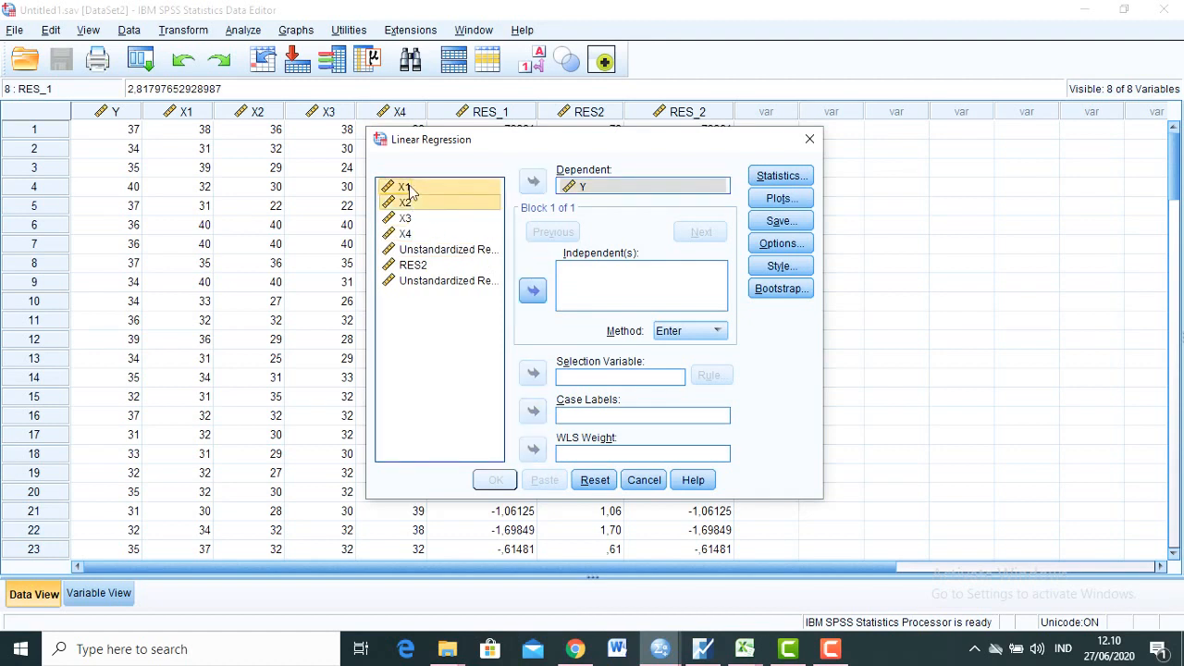
{"action": "key", "text": "shift+Down"}
{"action": "key", "text": "shift+Down"}
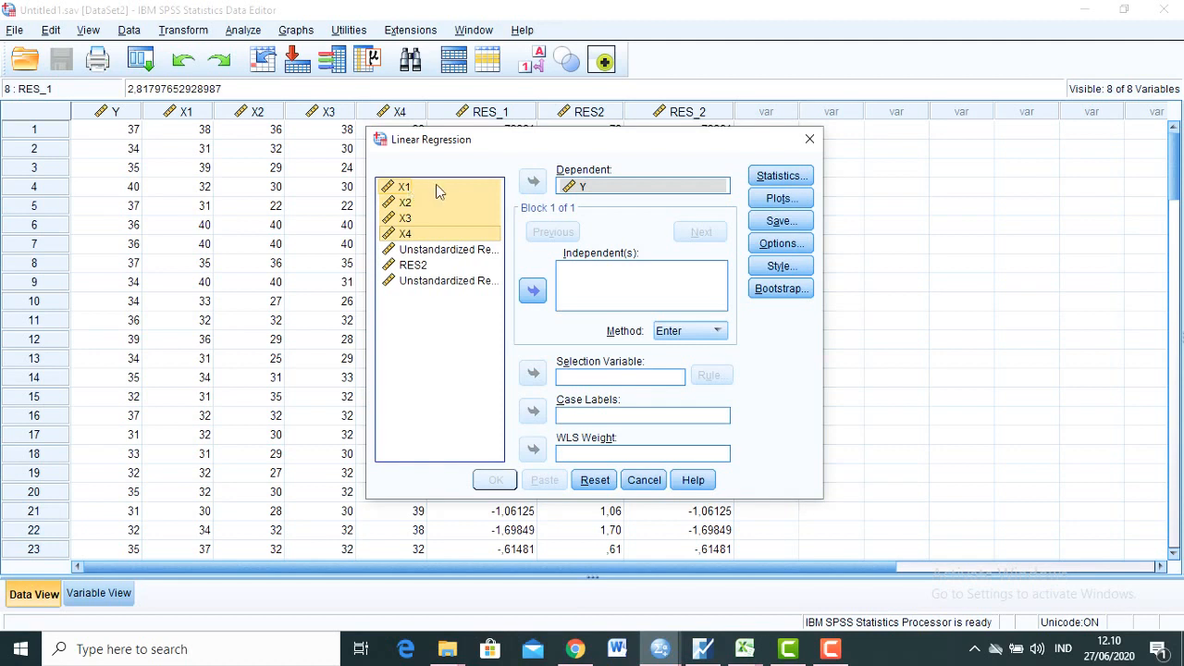
{"action": "left_click", "coordinate": [532, 293]}
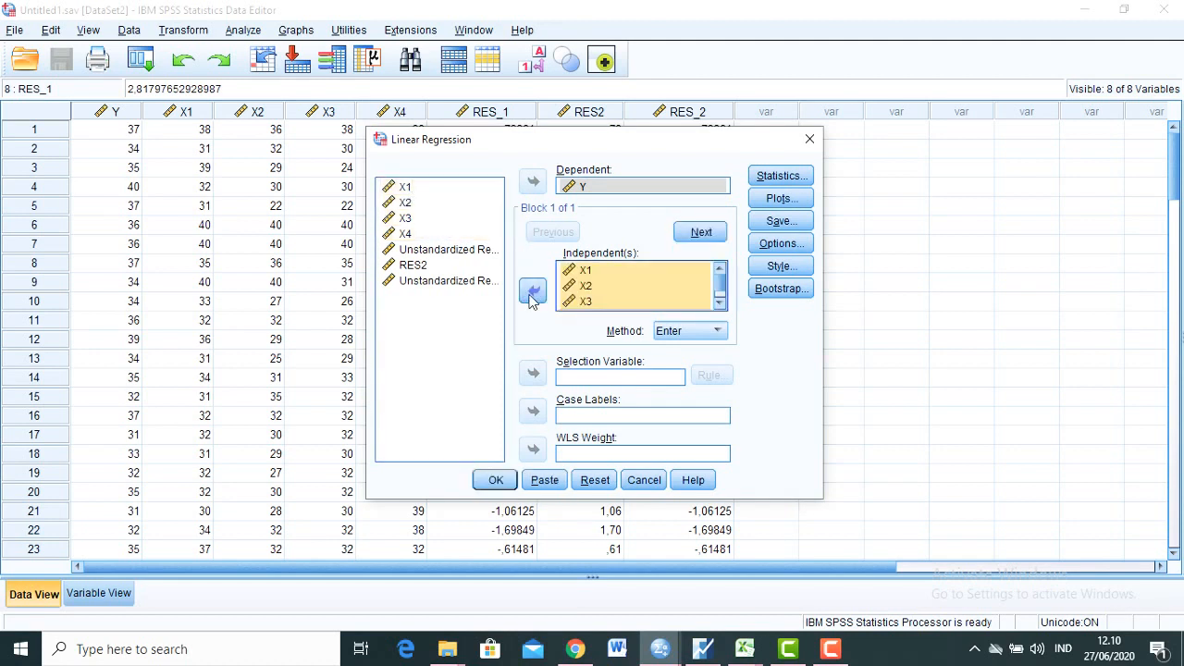
- Define the regression scatter plot with *SRESID on the Y axis and *ZPRED on the X axis
{"action": "left_click", "coordinate": [782, 199]}
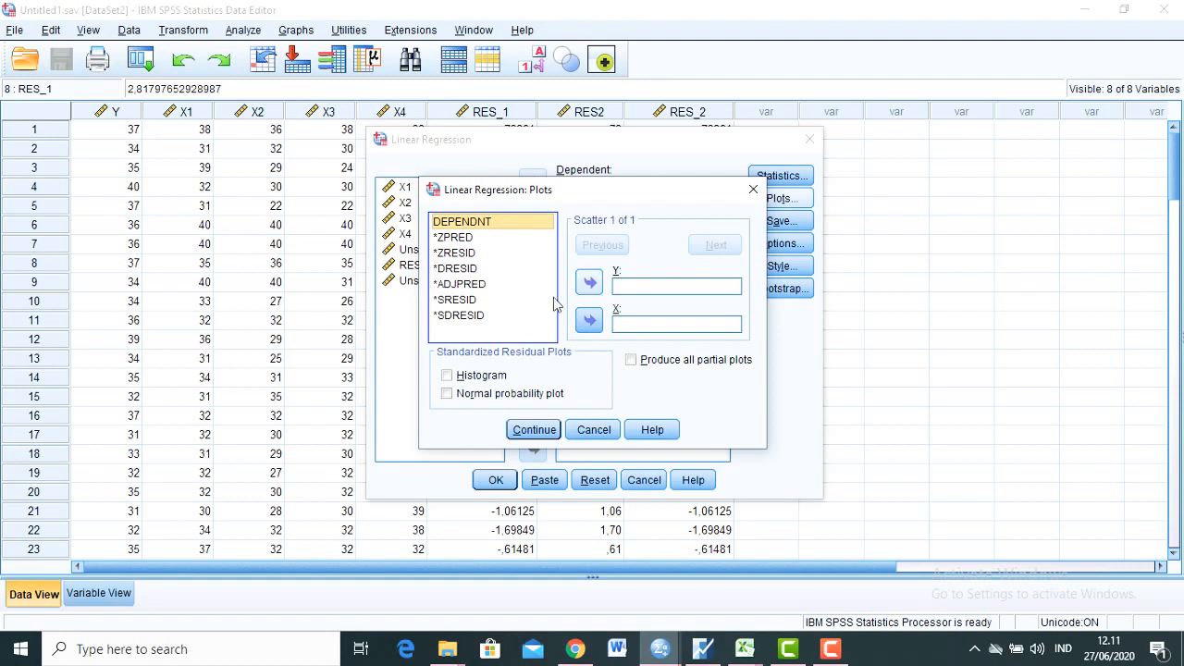
{"action": "left_click", "coordinate": [463, 304]}
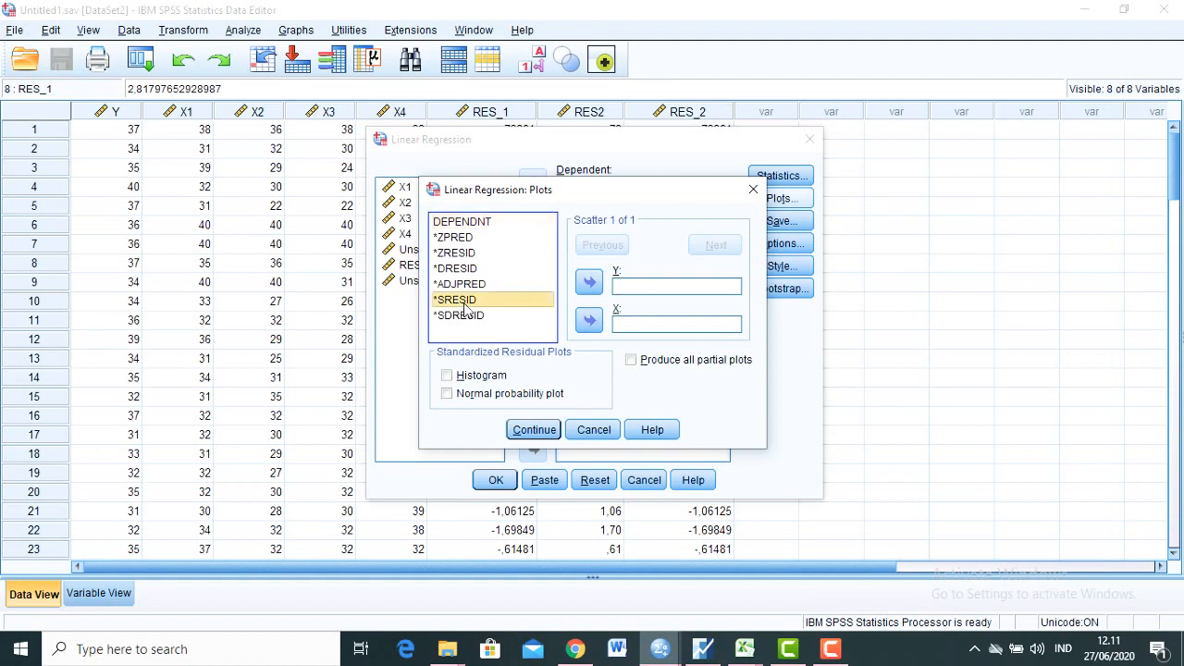
{"action": "left_click", "coordinate": [589, 285]}
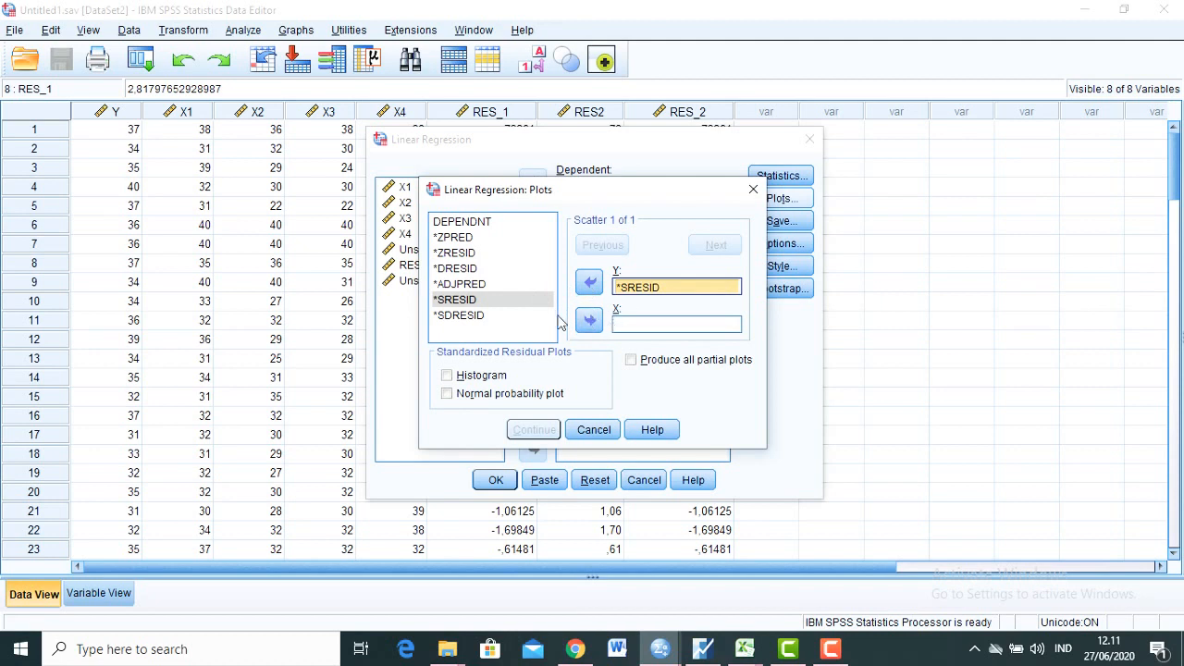
{"action": "left_click", "coordinate": [461, 240]}
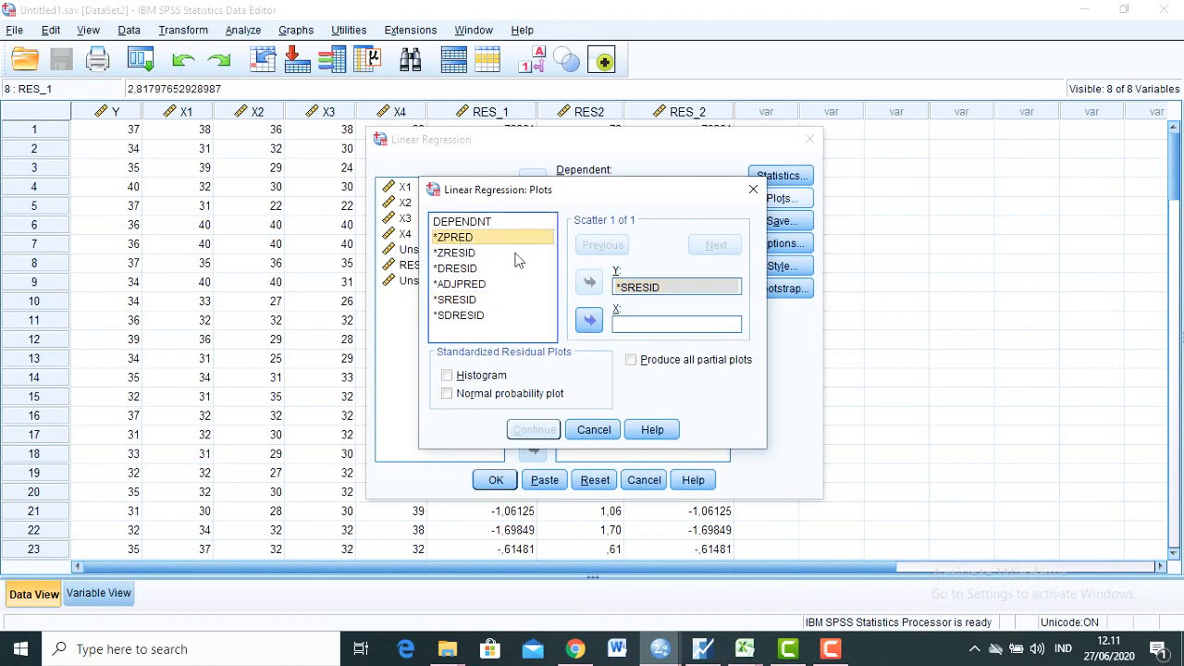
{"action": "left_click", "coordinate": [590, 321]}
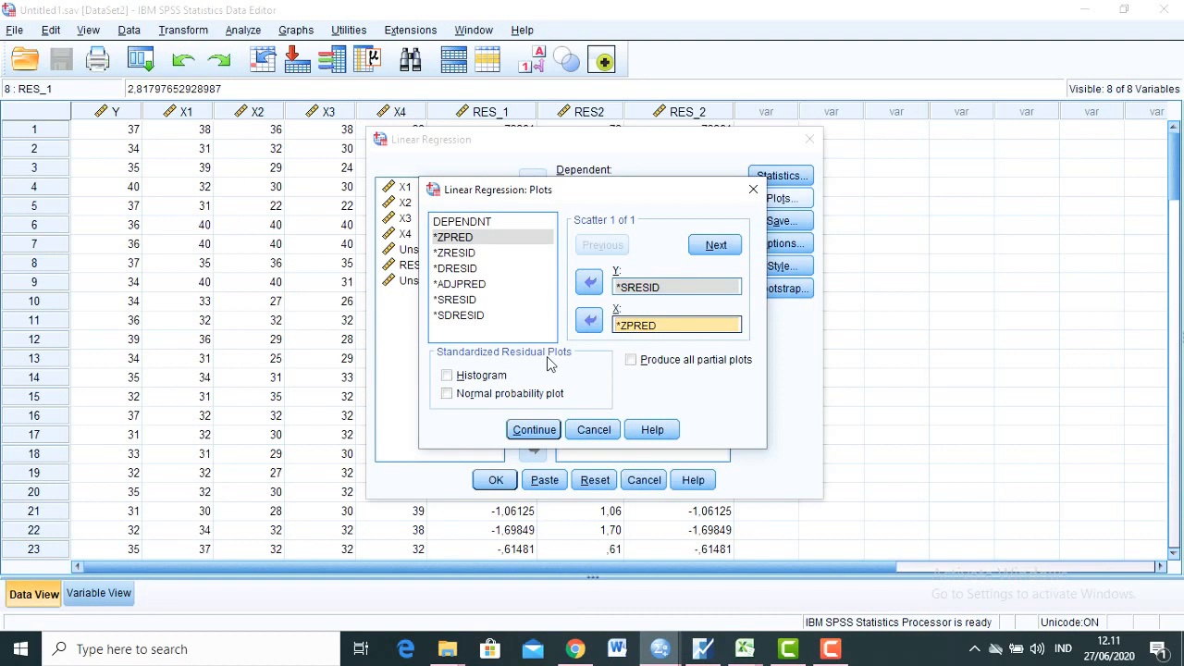
- Include the histogram and the normal probability plot of the standardized residuals, and accept the plot settings
{"action": "left_click", "coordinate": [448, 377]}
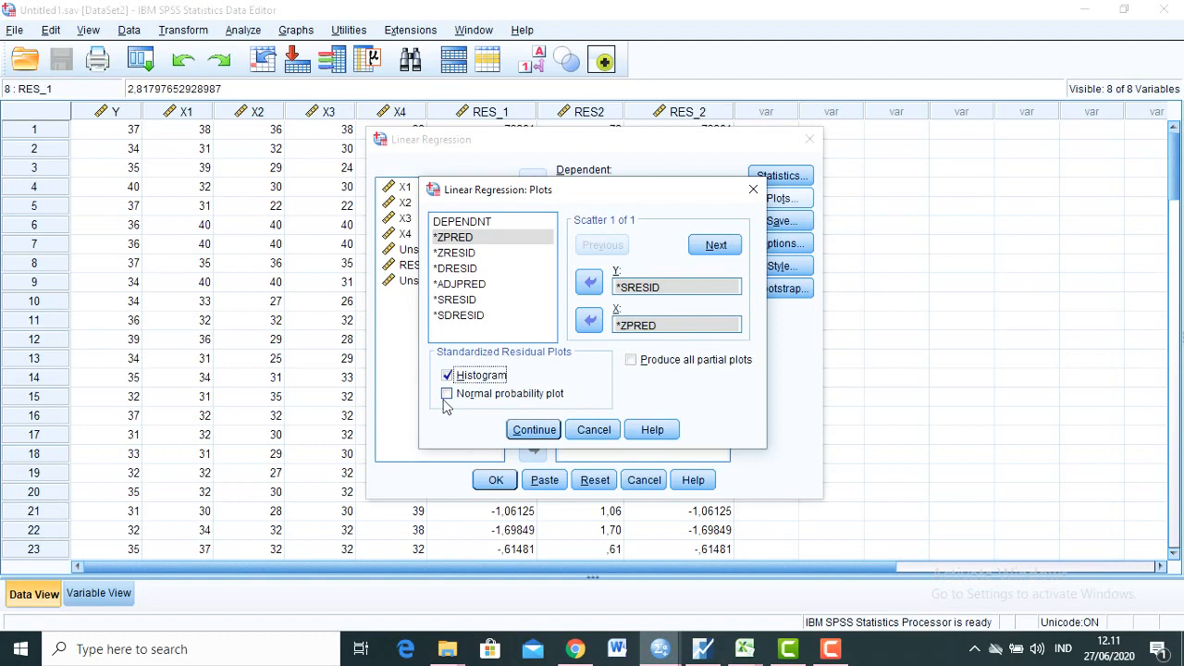
{"action": "left_click", "coordinate": [447, 396]}
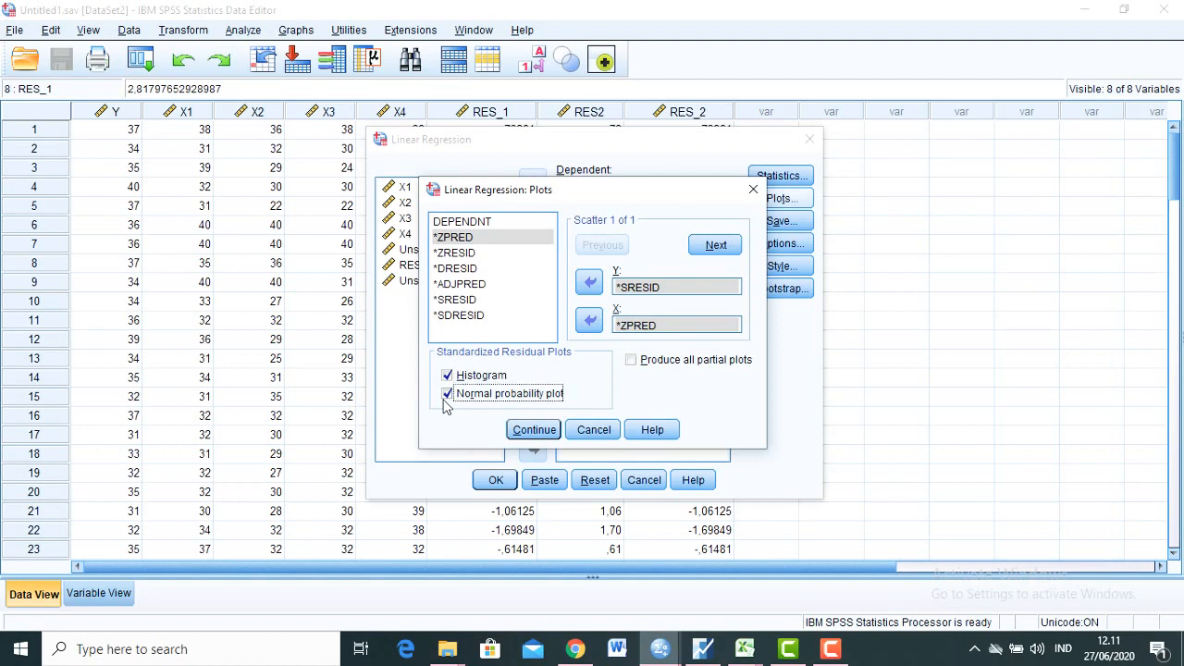
{"action": "left_click", "coordinate": [534, 431]}
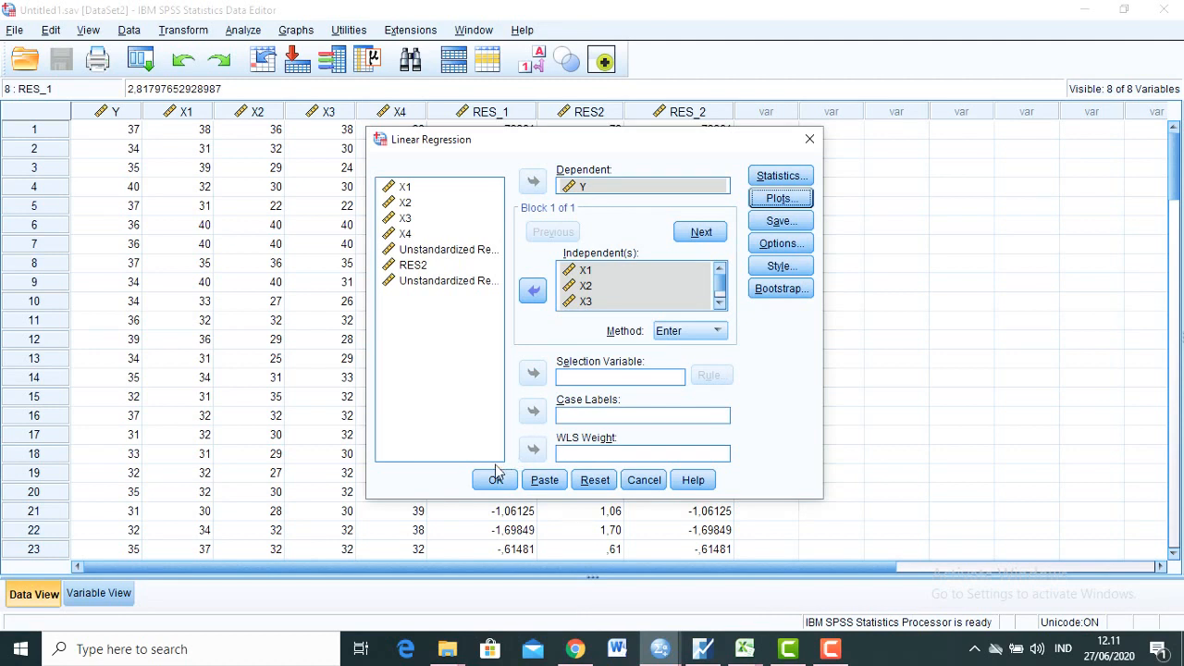
{"action": "left_click", "coordinate": [831, 650]}
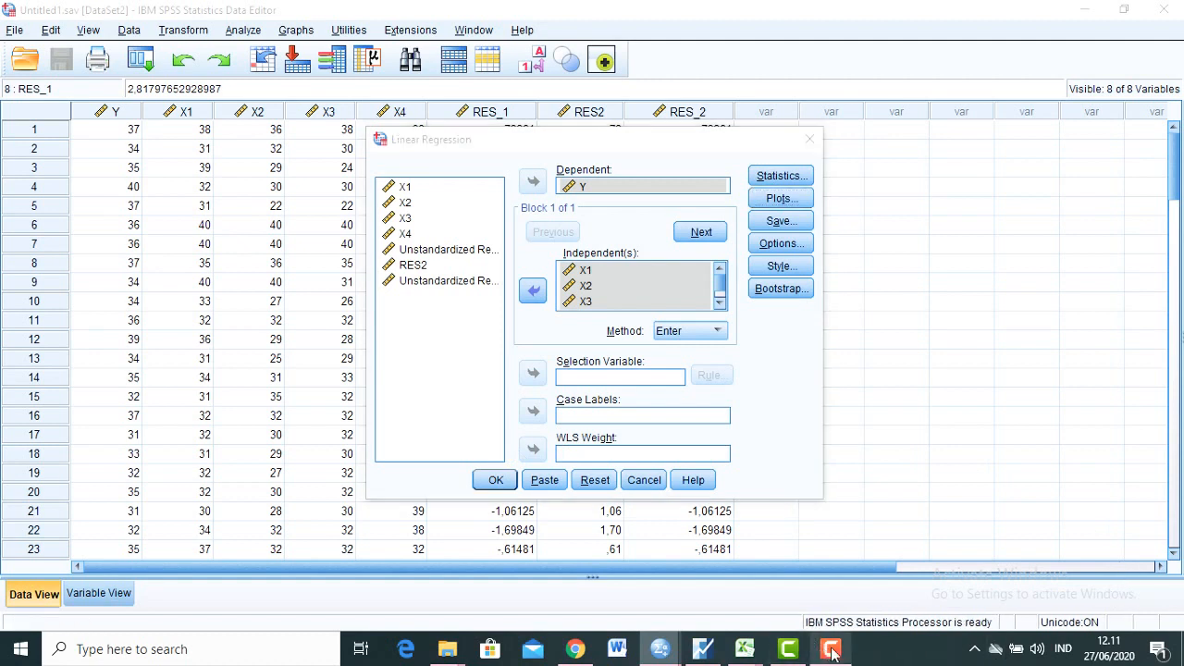
{"action": "left_click", "coordinate": [1102, 566]}
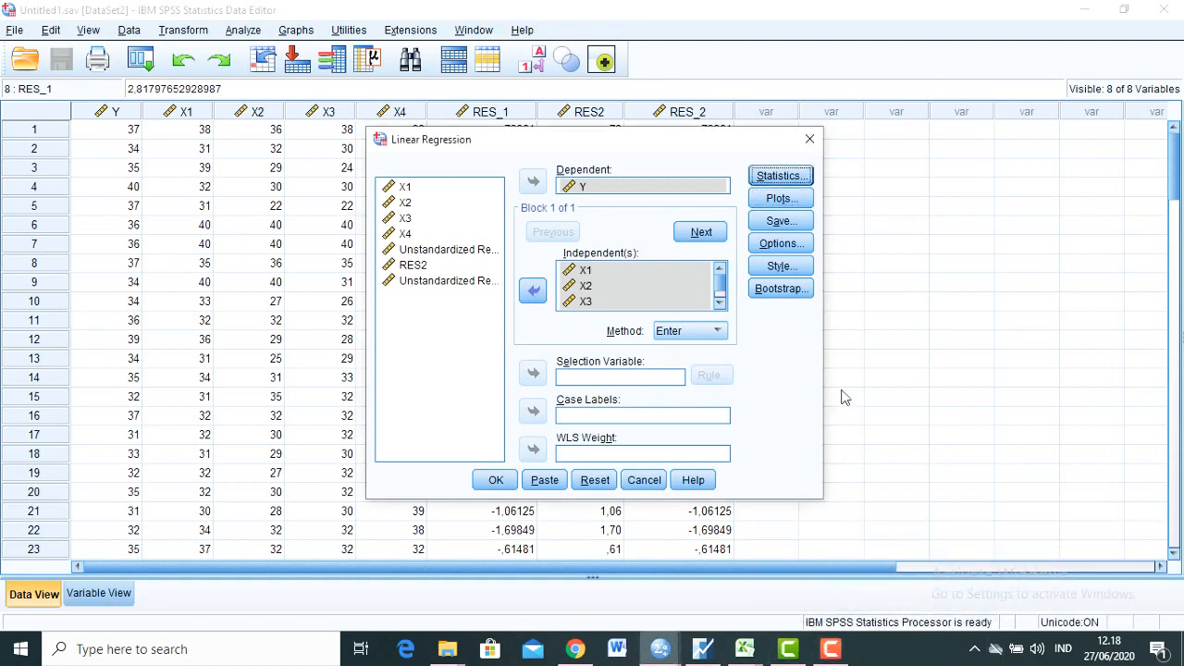
- Add descriptives, collinearity diagnostics and the Durbin-Watson test to the regression statistics, keeping estimates and model fit
{"action": "left_click", "coordinate": [787, 184]}
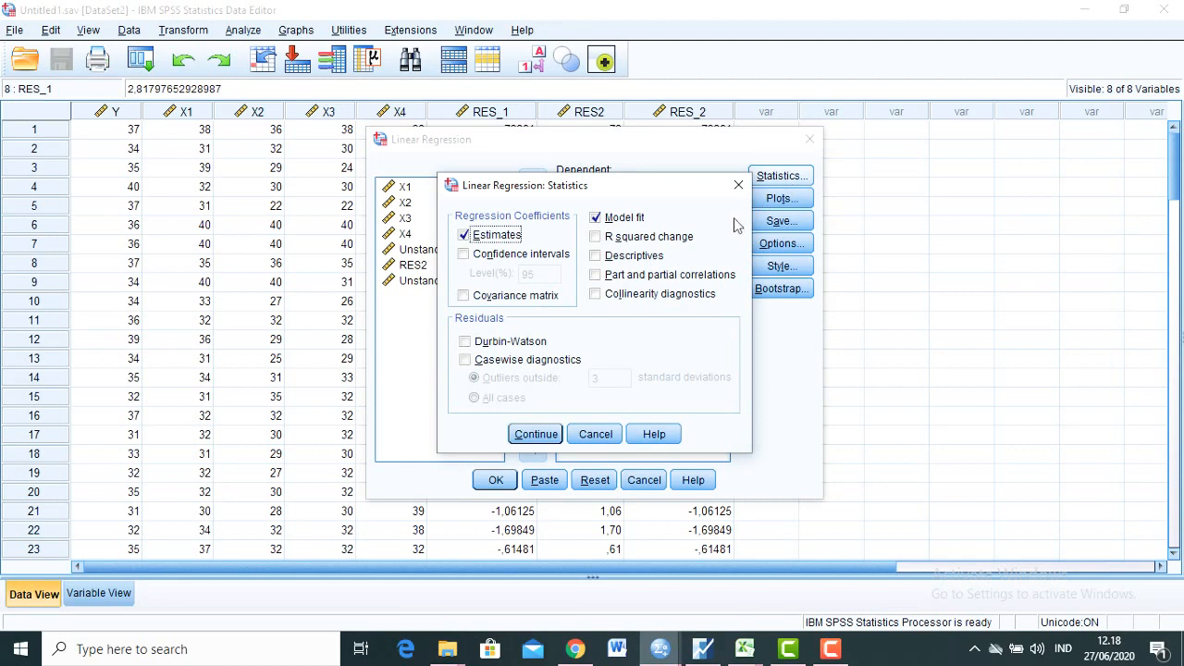
{"action": "left_click", "coordinate": [632, 263]}
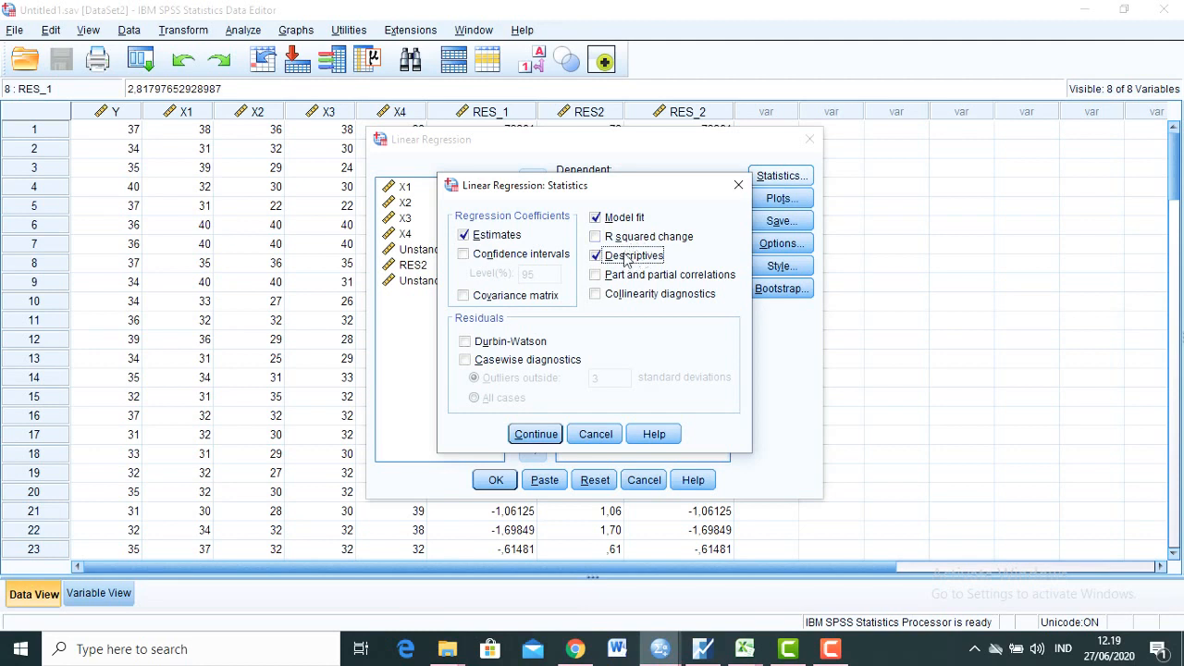
{"action": "left_click", "coordinate": [610, 299]}
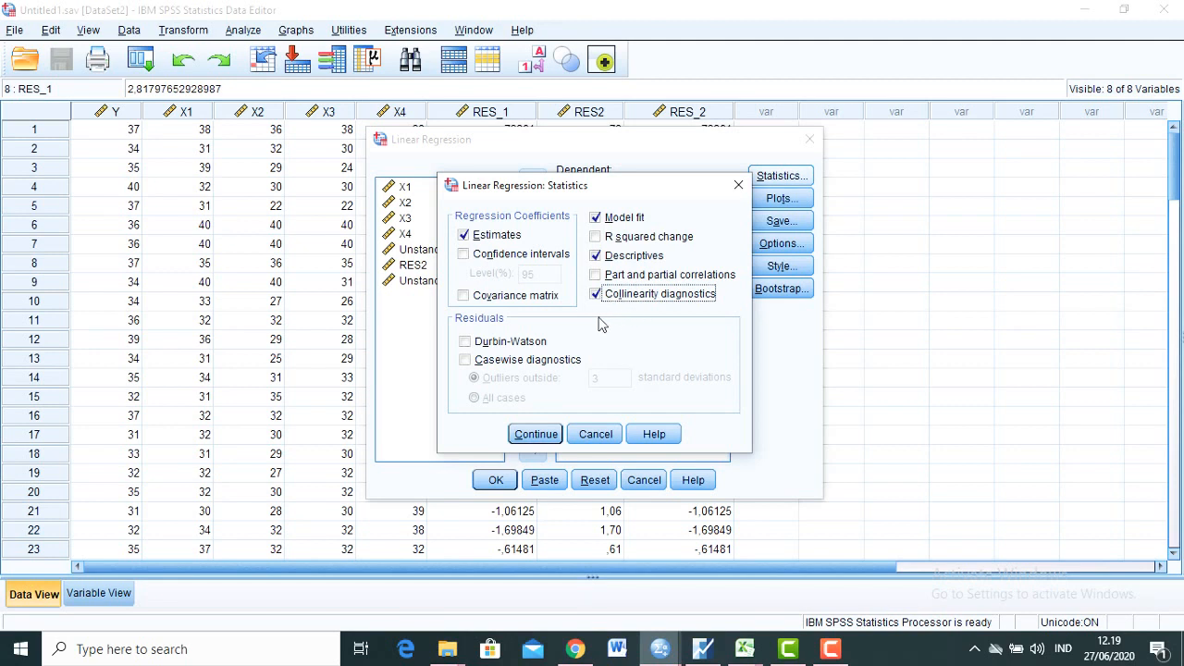
{"action": "left_click", "coordinate": [466, 342]}
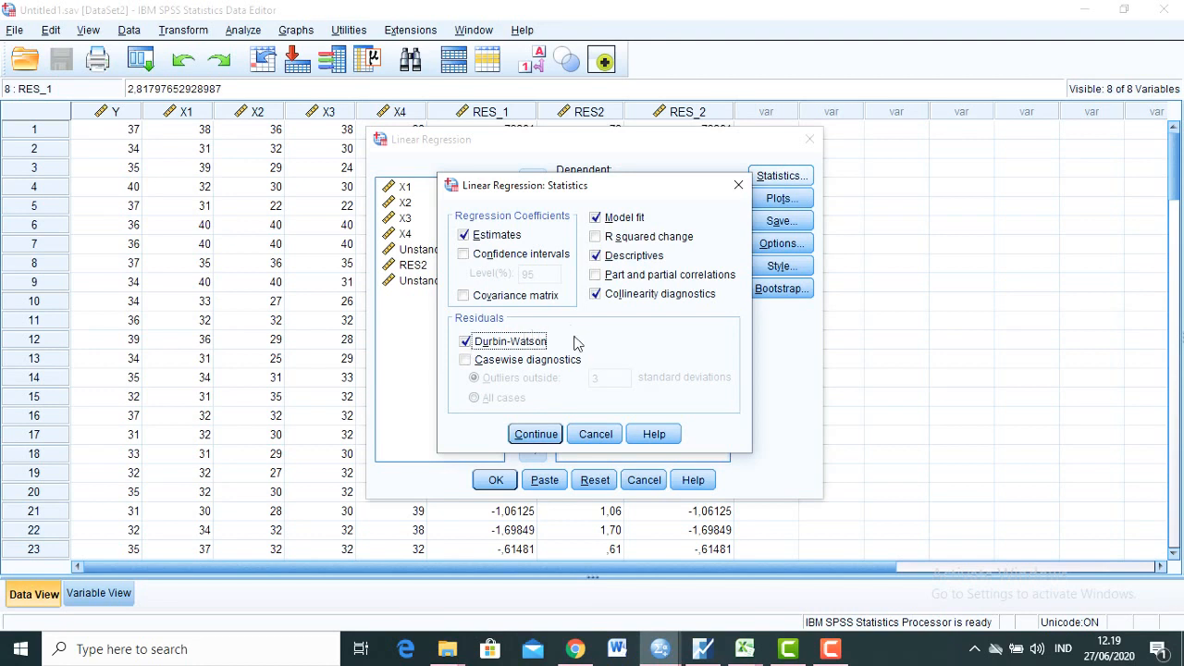
{"action": "left_click", "coordinate": [541, 439]}
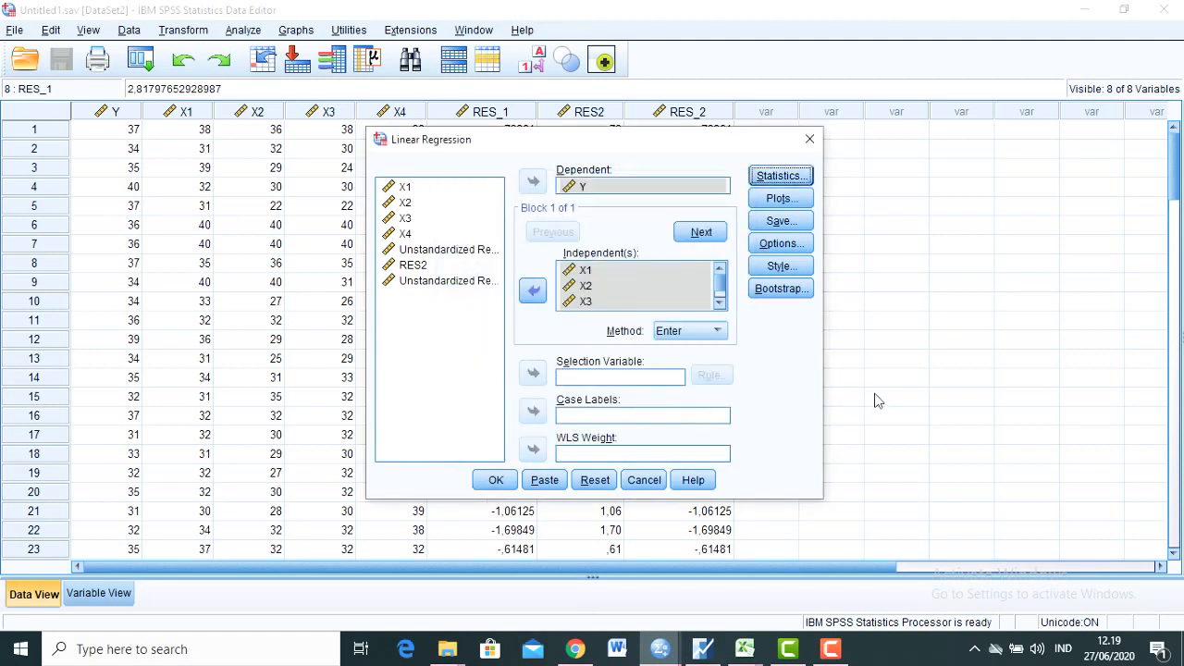
- Accept the regression options with F probability entry ,05, removal ,10 and the constant included, and run the regression
{"action": "left_click", "coordinate": [831, 649]}
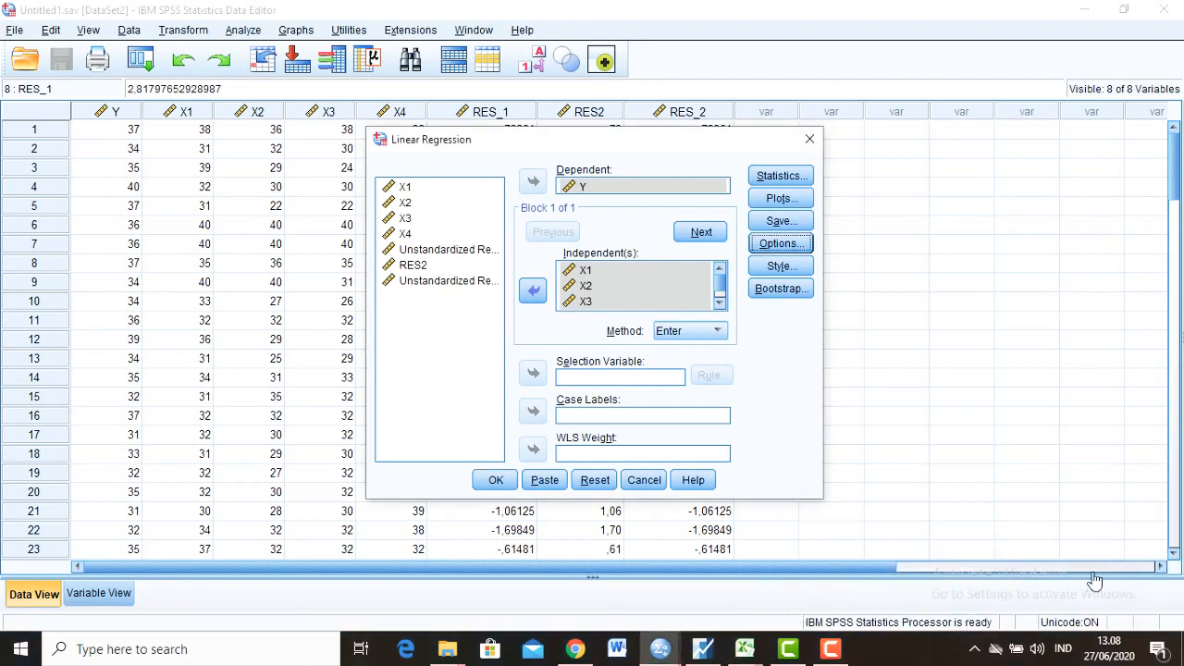
{"action": "left_click", "coordinate": [774, 250]}
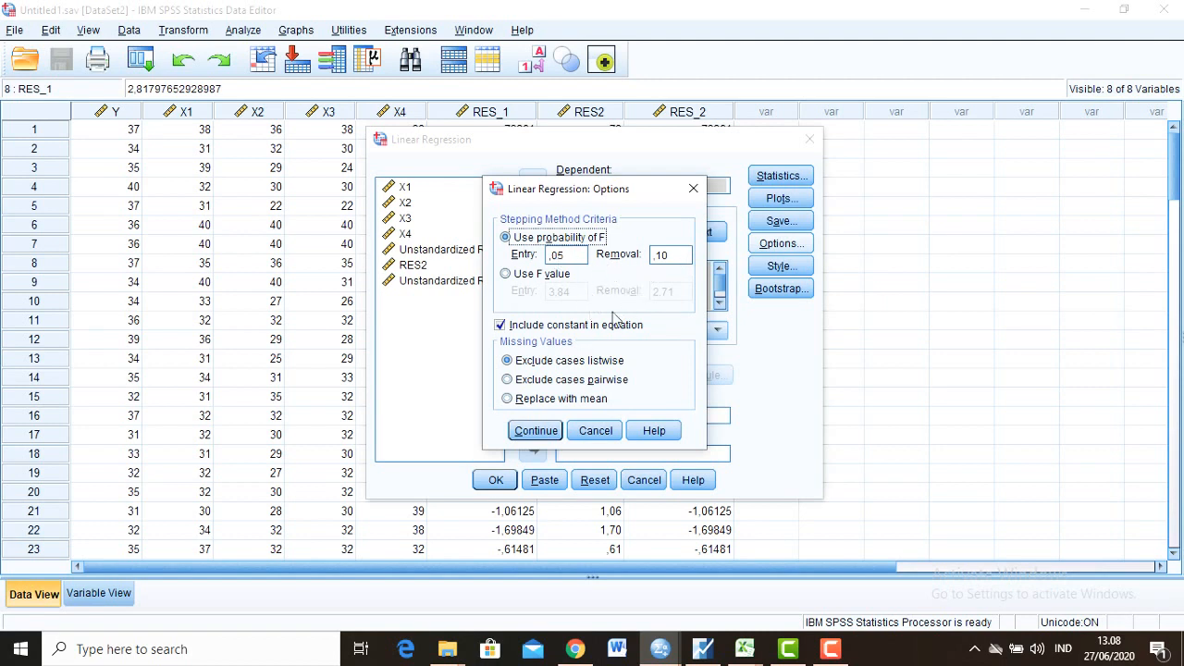
{"action": "left_click", "coordinate": [537, 433]}
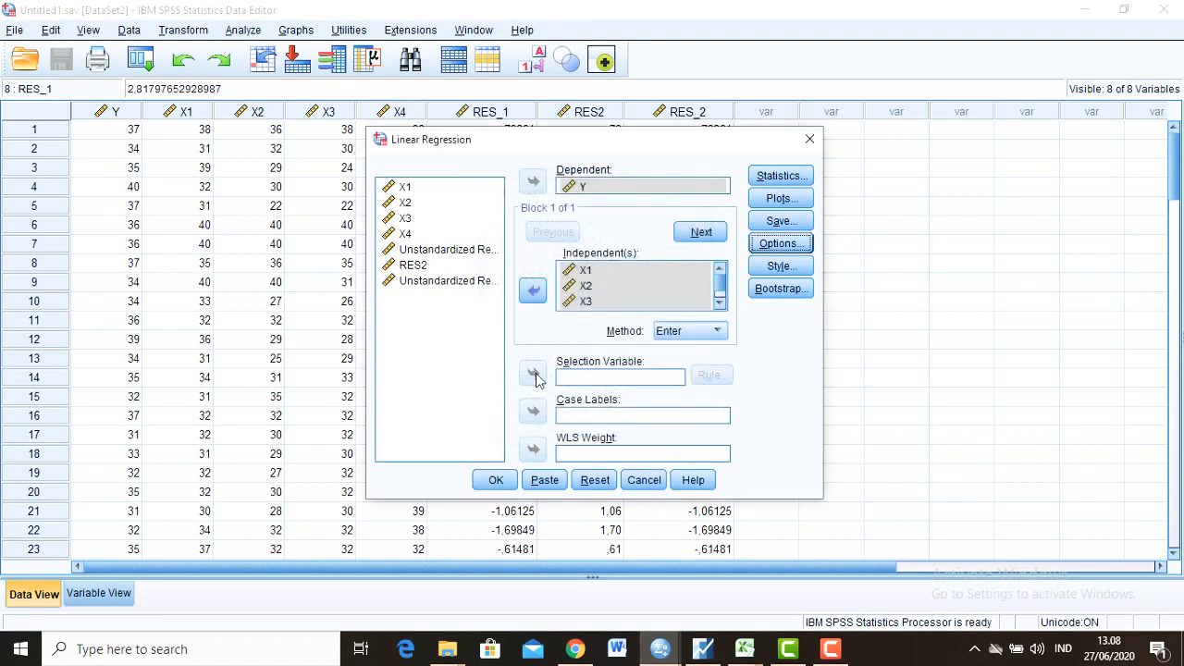
{"action": "left_click", "coordinate": [497, 482]}
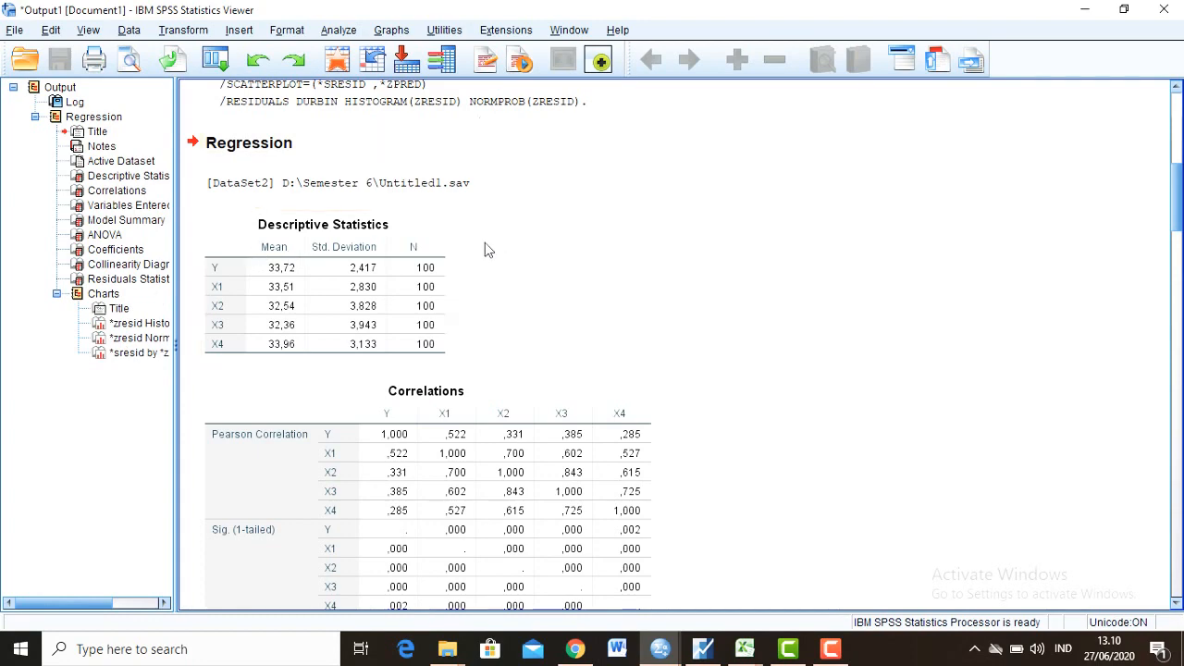
- Look through the whole regression output, from the descriptive statistics and coefficients to the histogram, P-P plot and scatterplot
{"action": "scroll", "coordinate": [485, 248], "scroll_direction": "down", "scroll_amount": 5}
{"action": "scroll", "coordinate": [485, 245], "scroll_direction": "down", "scroll_amount": 10}
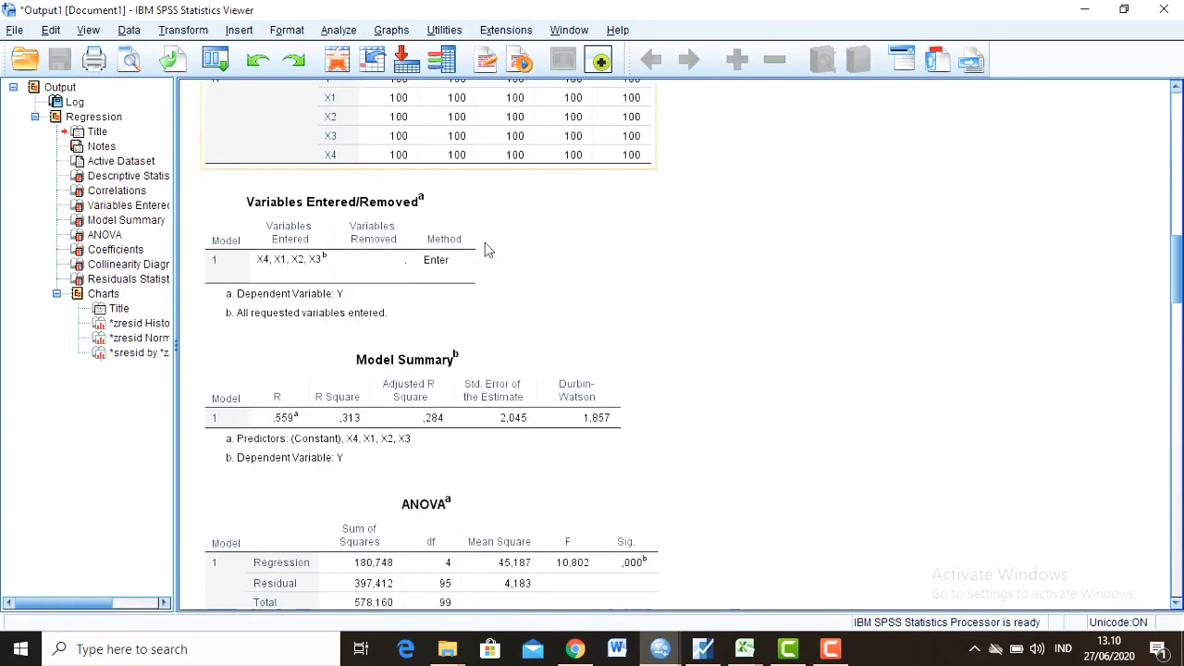
{"action": "scroll", "coordinate": [484, 245], "scroll_direction": "up", "scroll_amount": 20}
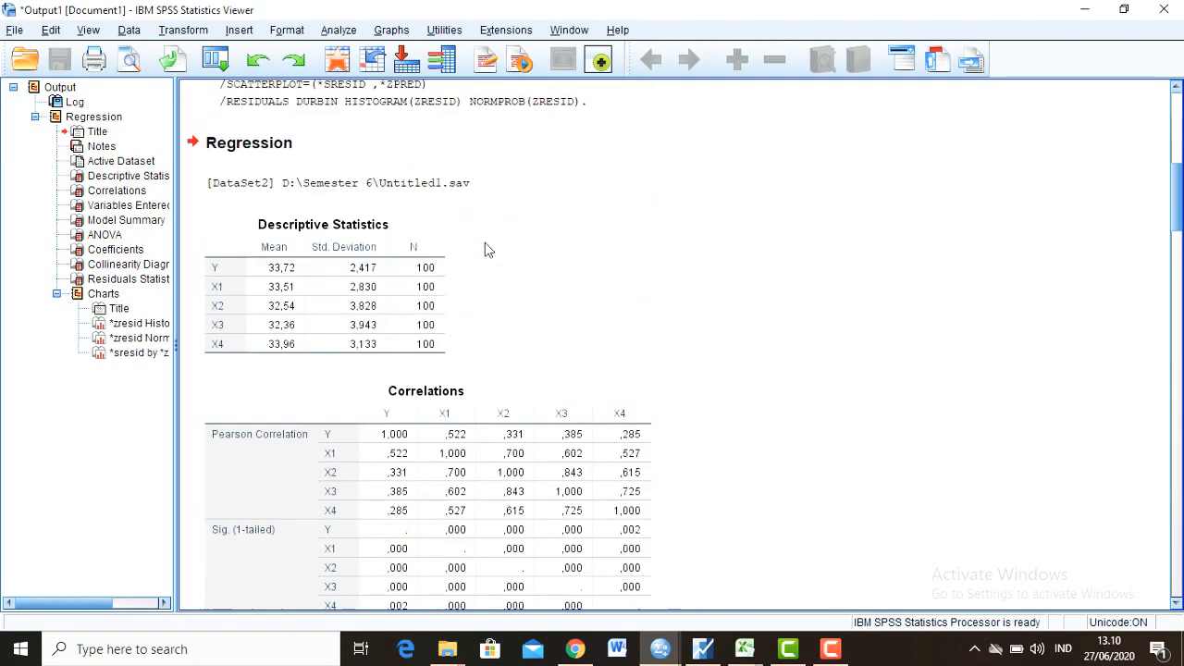
{"action": "scroll", "coordinate": [485, 248], "scroll_direction": "down", "scroll_amount": 10}
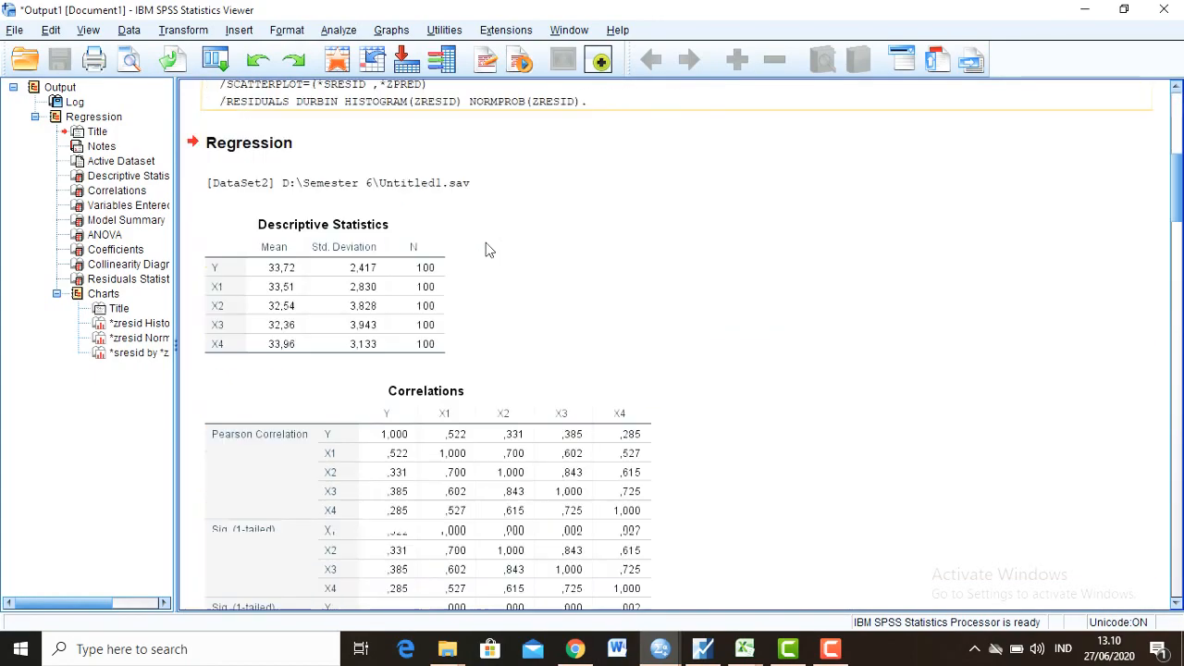
{"action": "scroll", "coordinate": [470, 287], "scroll_direction": "down", "scroll_amount": 20}
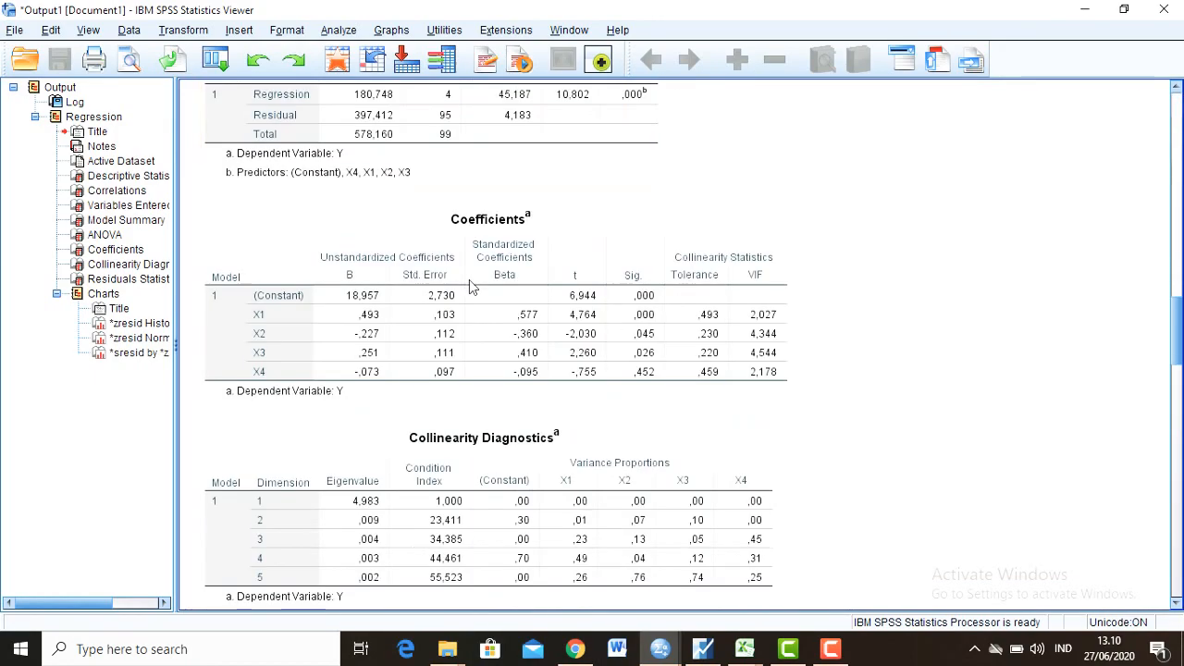
{"action": "left_click", "coordinate": [404, 301]}
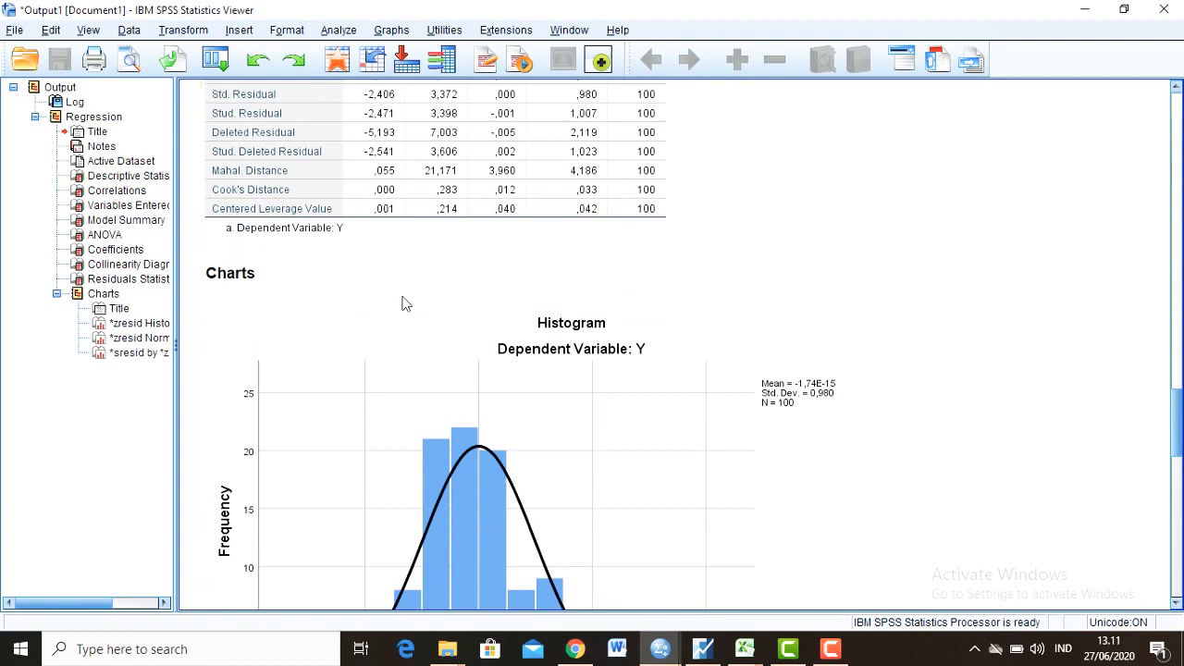
{"action": "scroll", "coordinate": [583, 340], "scroll_direction": "down", "scroll_amount": 4}
{"action": "scroll", "coordinate": [583, 340], "scroll_direction": "down", "scroll_amount": 5}
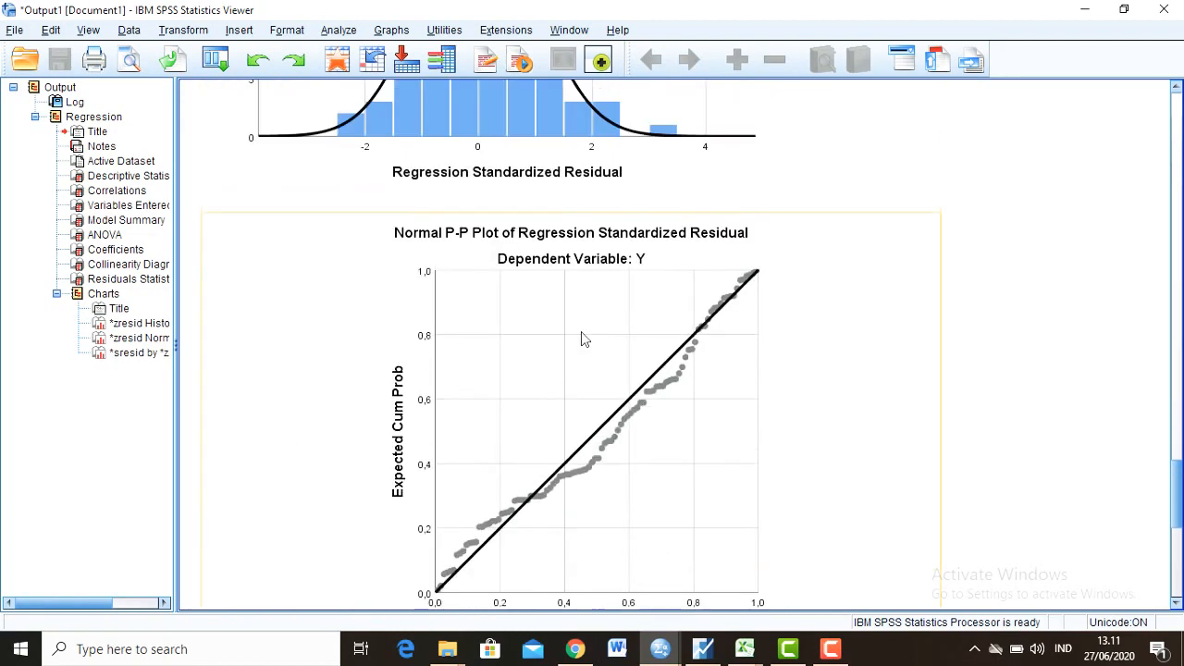
{"action": "scroll", "coordinate": [583, 339], "scroll_direction": "down", "scroll_amount": 9}
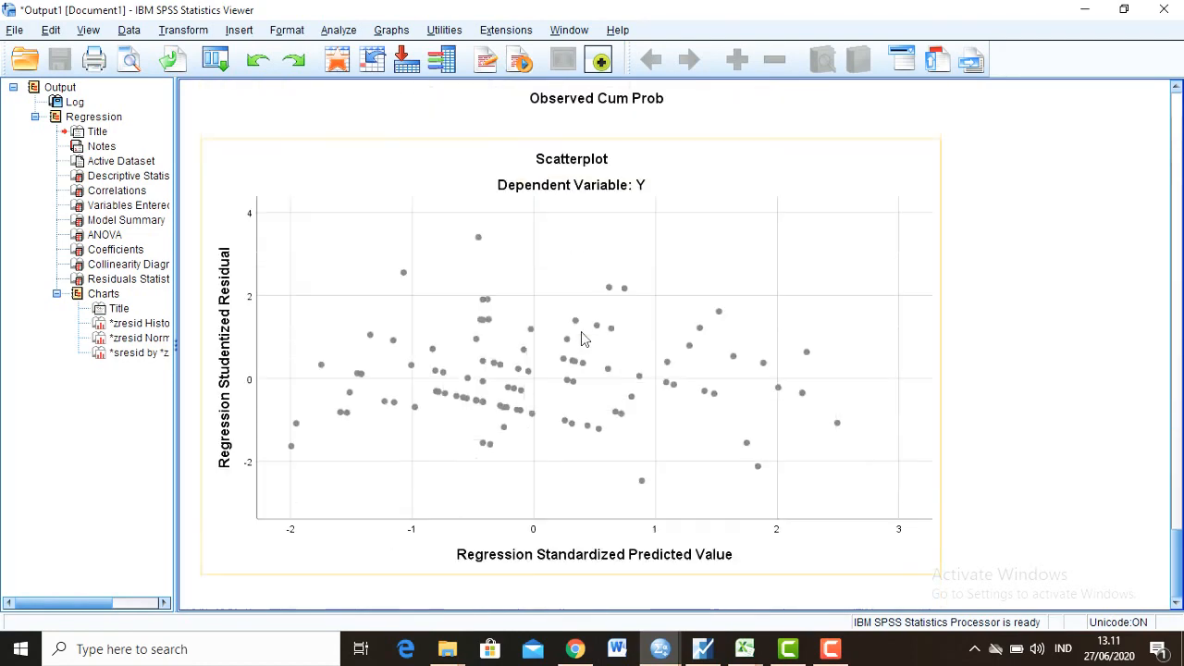
{"action": "scroll", "coordinate": [571, 342], "scroll_direction": "up", "scroll_amount": 15}
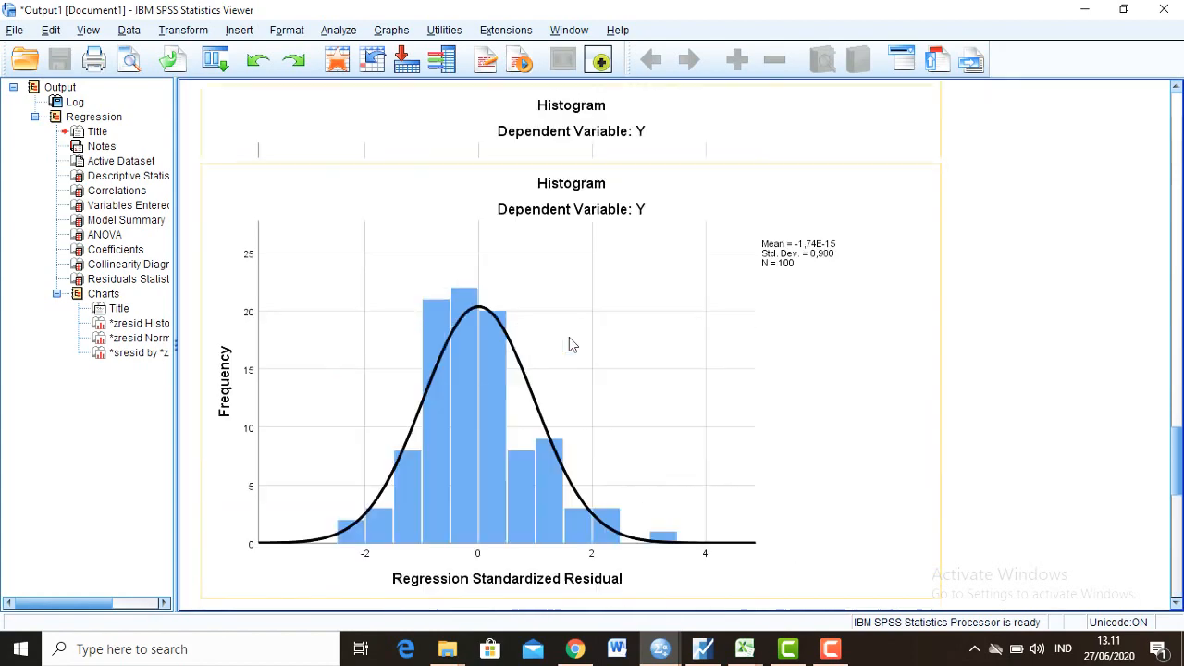
{"action": "scroll", "coordinate": [571, 343], "scroll_direction": "down", "scroll_amount": 6}
{"action": "scroll", "coordinate": [571, 344], "scroll_direction": "down", "scroll_amount": 14}
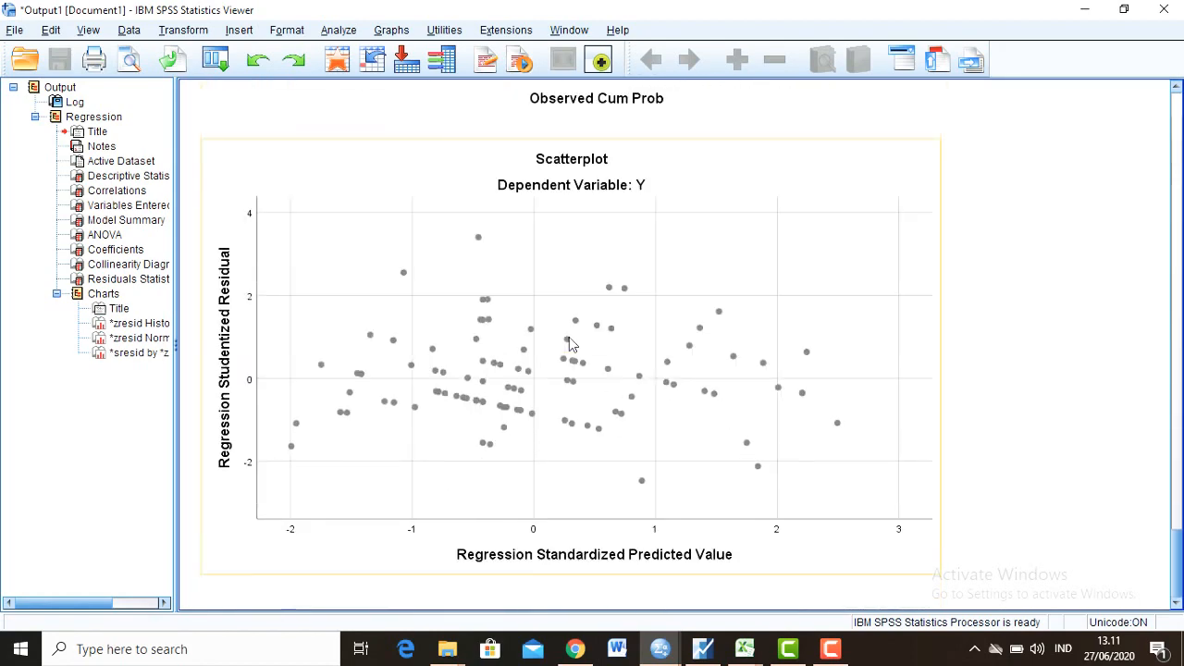
{"action": "left_click", "coordinate": [831, 649]}
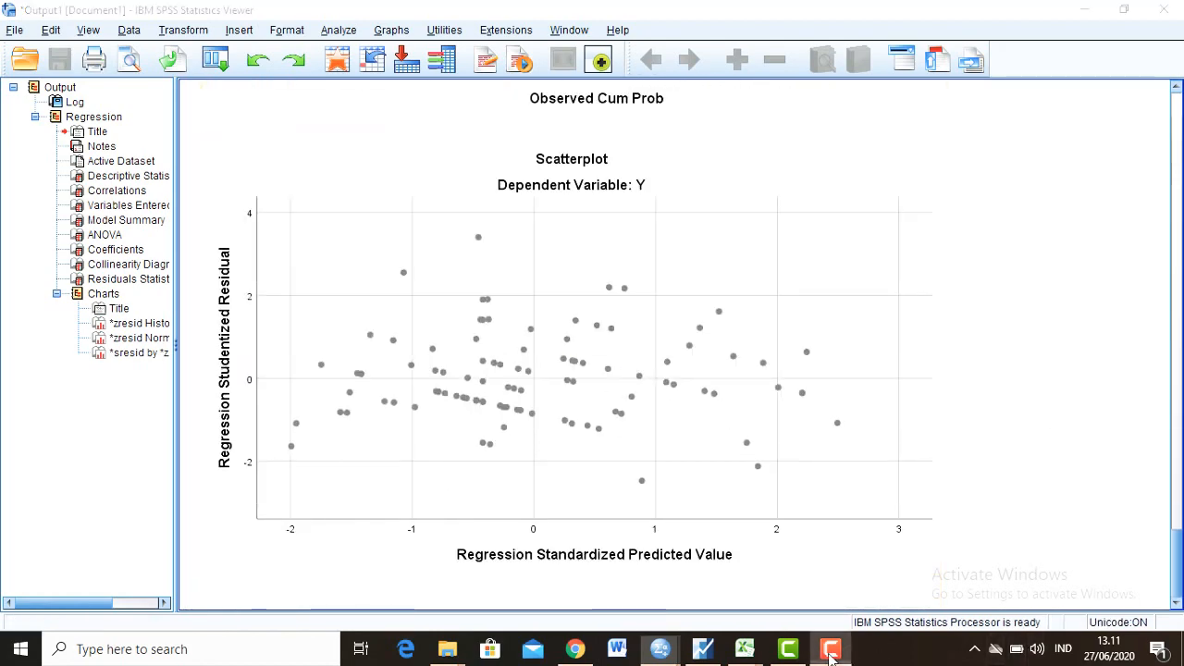
{"action": "left_click", "coordinate": [1103, 570]}
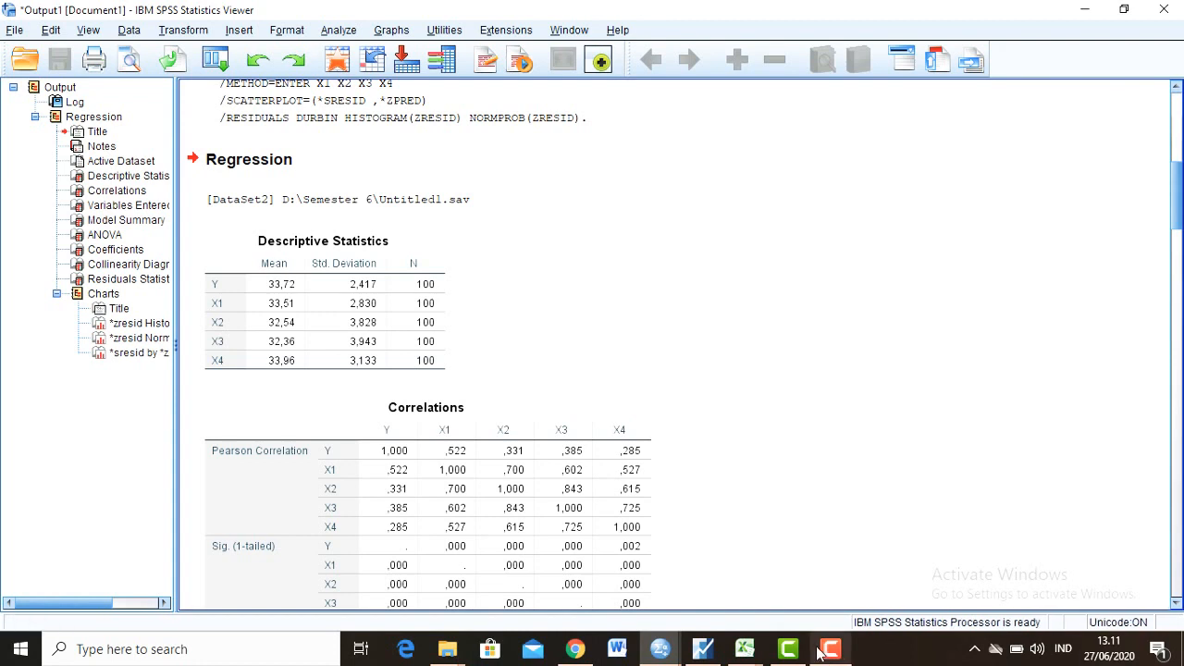
{"action": "left_click", "coordinate": [831, 648]}
{"action": "left_click", "coordinate": [1101, 569]}
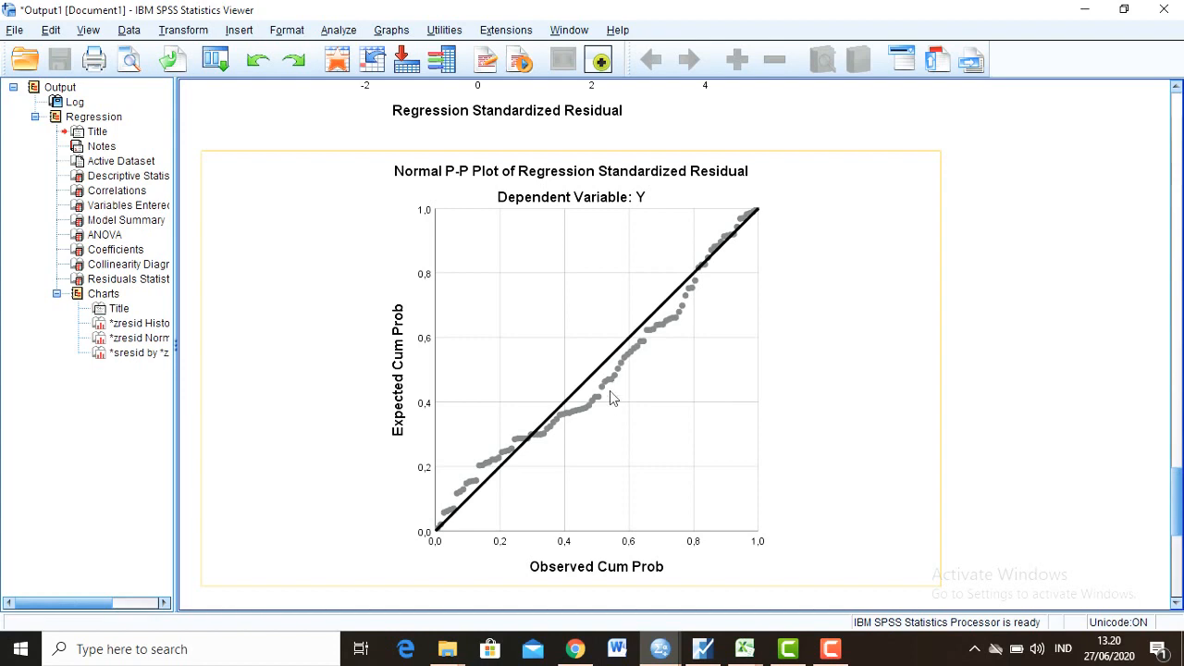
{"action": "left_click", "coordinate": [830, 651]}
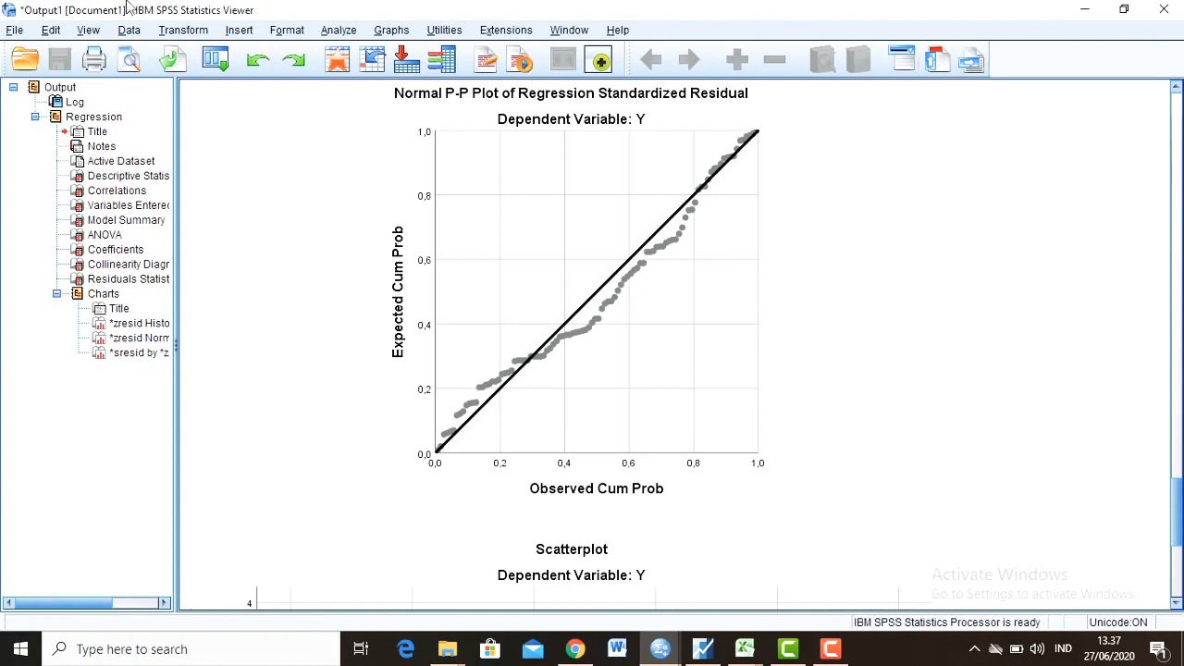
- Examine the Tolerance and VIF columns of the Coefficients table, and the scatterplot of the studentized residuals
{"action": "scroll", "coordinate": [788, 311], "scroll_direction": "up", "scroll_amount": 10}
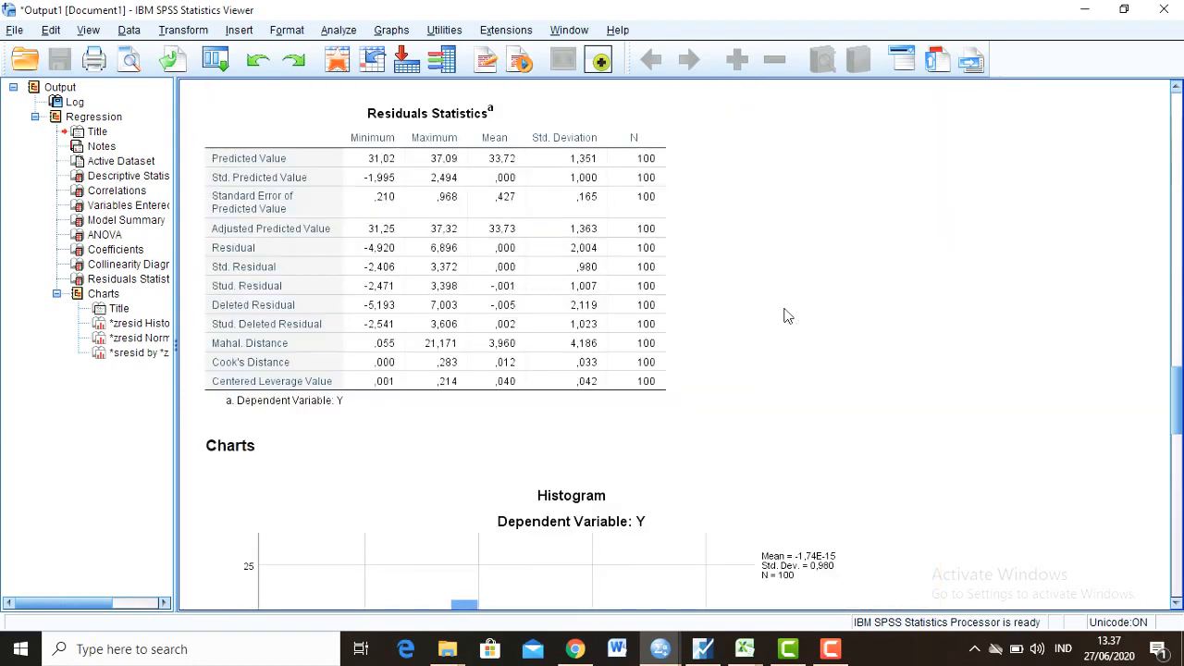
{"action": "scroll", "coordinate": [787, 317], "scroll_direction": "up", "scroll_amount": 8}
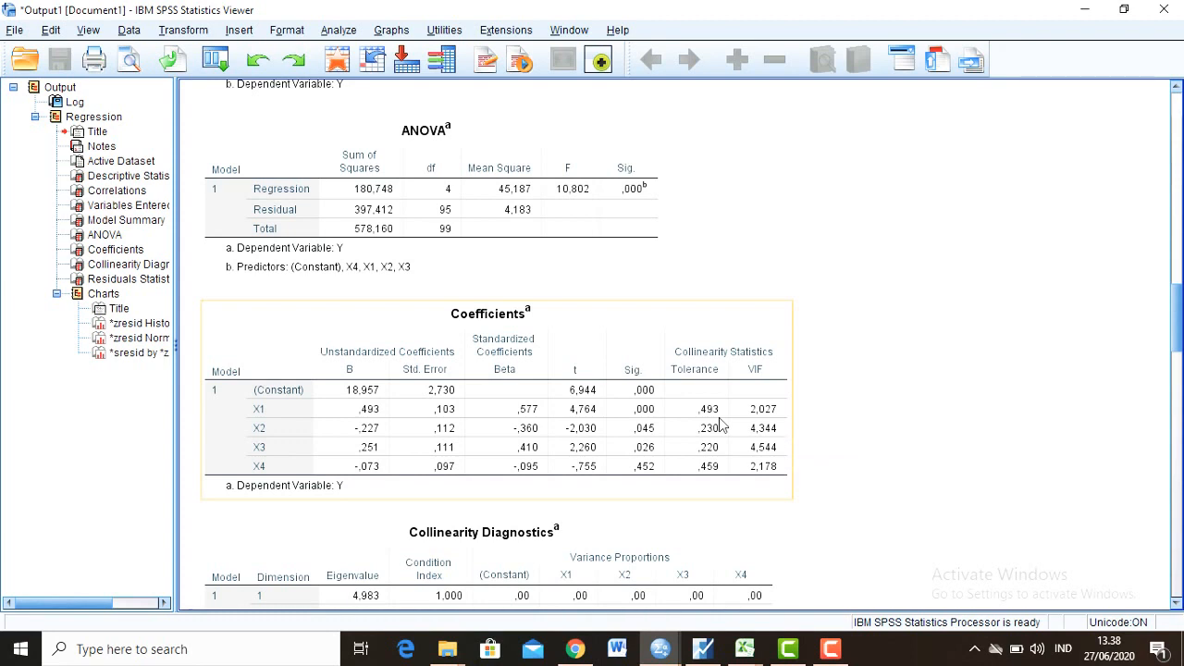
{"action": "left_click", "coordinate": [831, 649]}
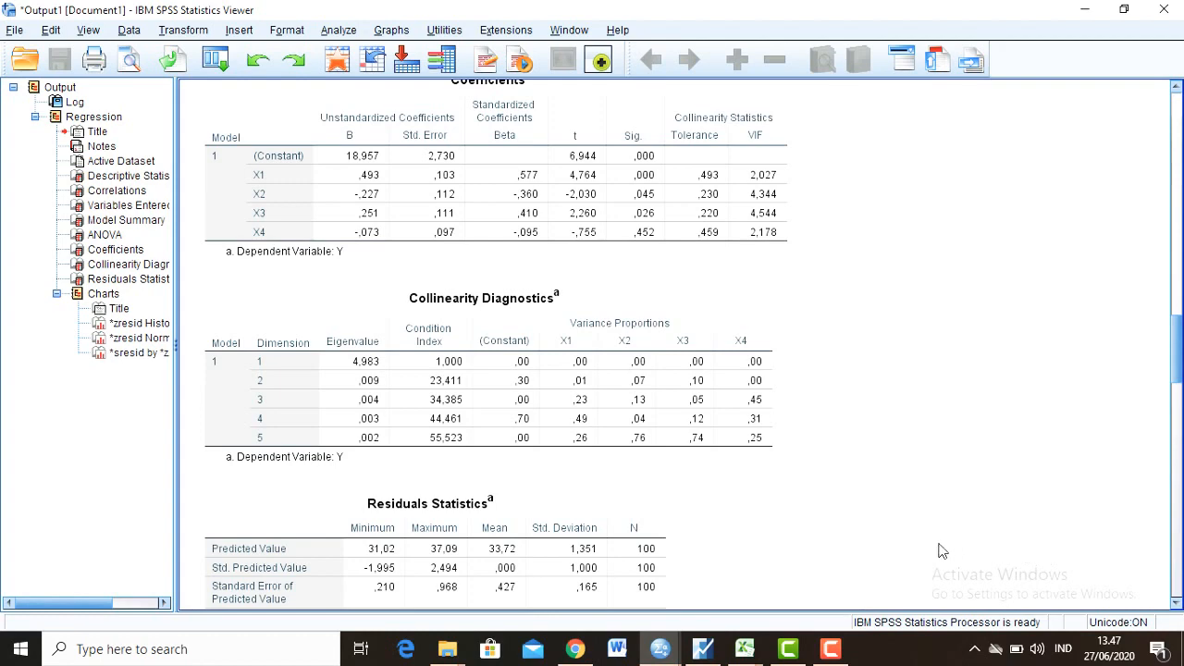
{"action": "scroll", "coordinate": [714, 418], "scroll_direction": "down", "scroll_amount": 10}
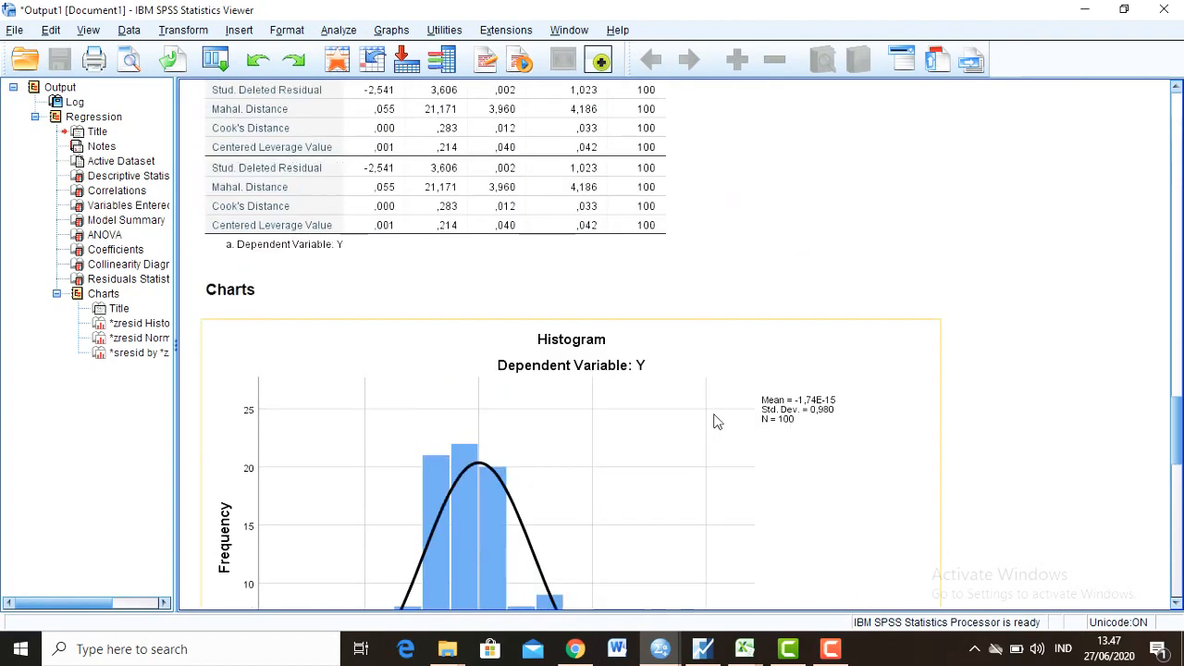
{"action": "scroll", "coordinate": [714, 422], "scroll_direction": "down", "scroll_amount": 10}
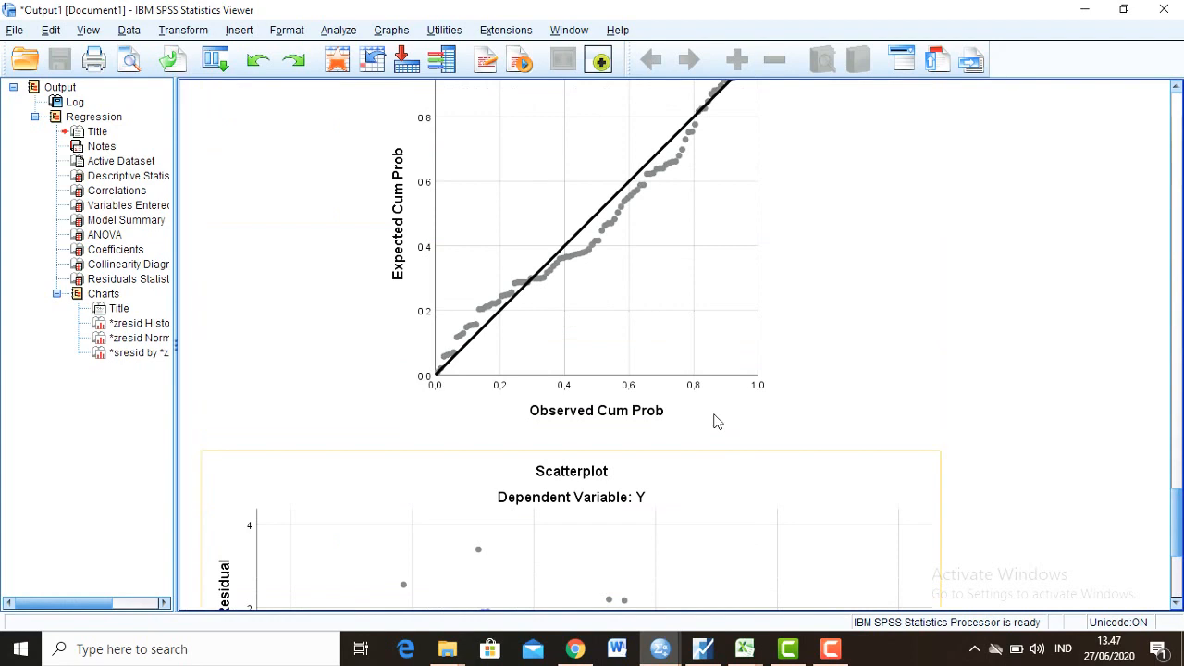
{"action": "scroll", "coordinate": [714, 422], "scroll_direction": "down", "scroll_amount": 2}
{"action": "scroll", "coordinate": [715, 418], "scroll_direction": "down", "scroll_amount": 3}
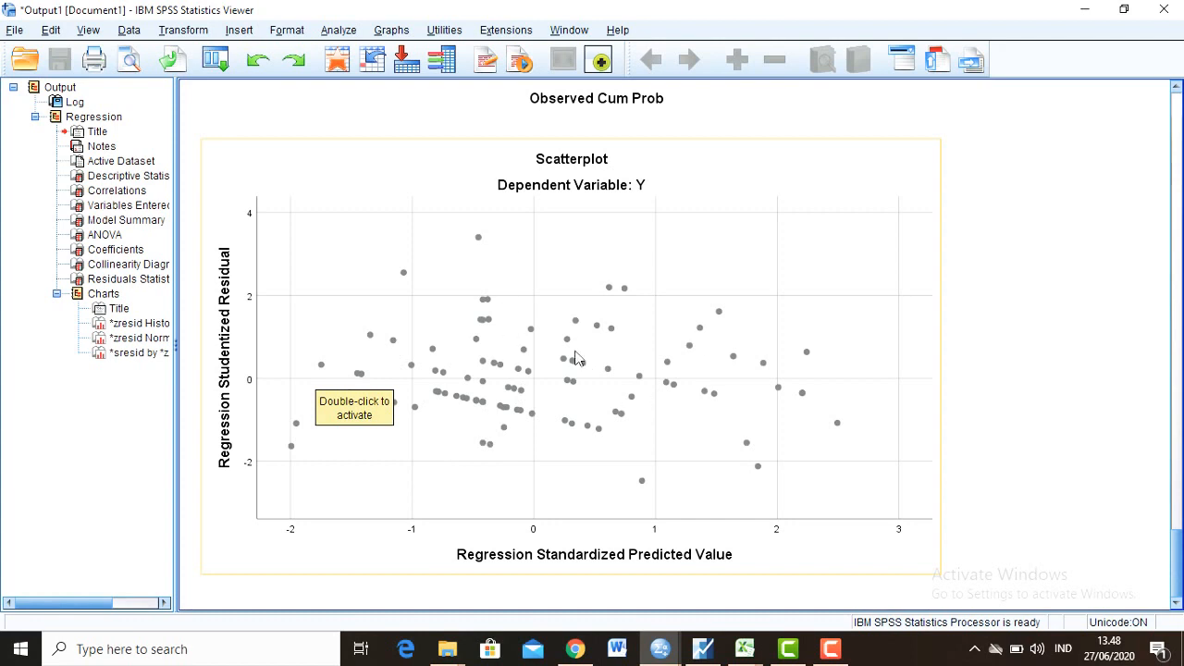
{"action": "left_click", "coordinate": [830, 649]}
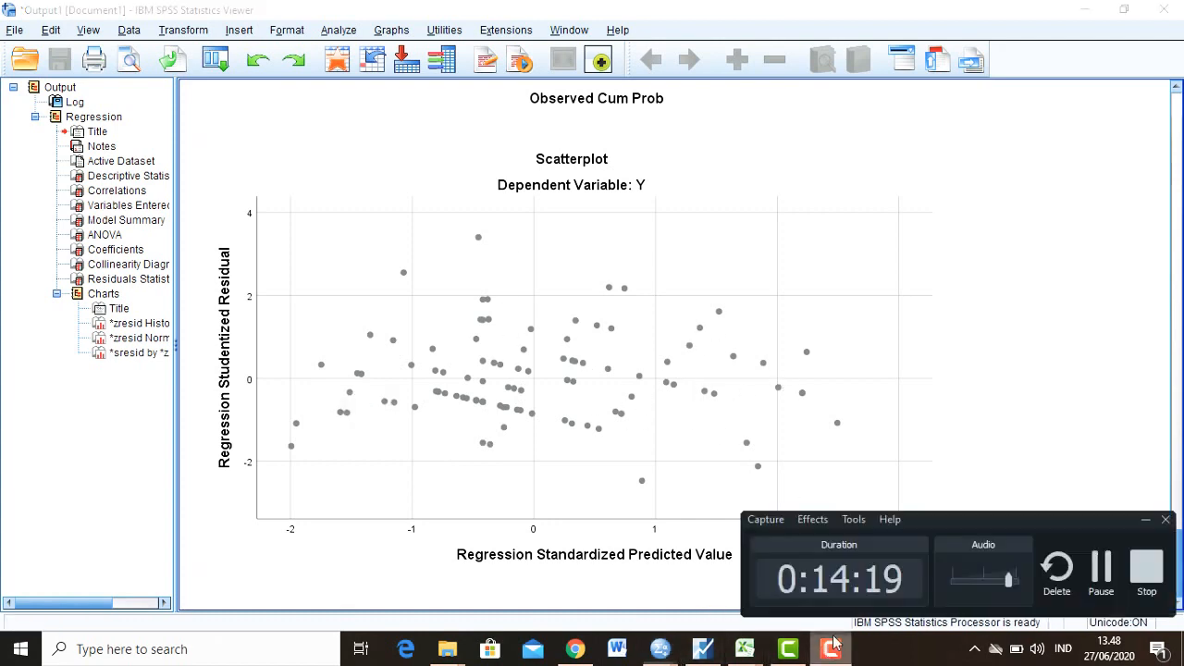
{"action": "left_click", "coordinate": [1102, 570]}
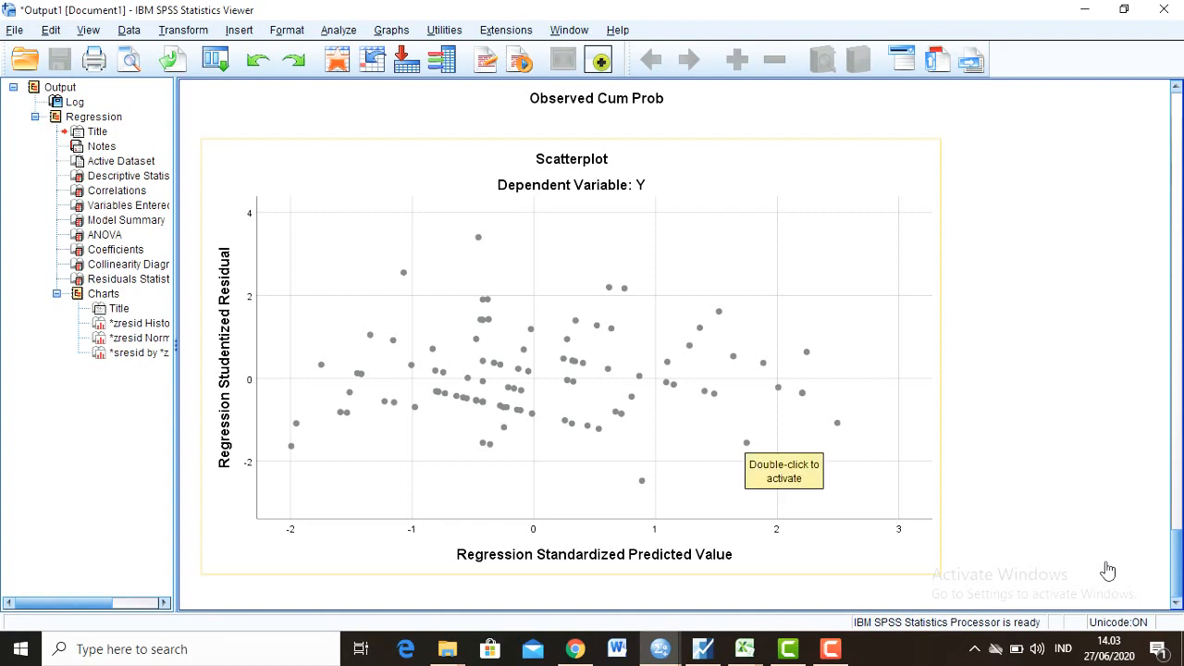
- Examine the Durbin-Watson statistic in the Model Summary table of the regression output
{"action": "scroll", "coordinate": [1108, 569], "scroll_direction": "up", "scroll_amount": 5}
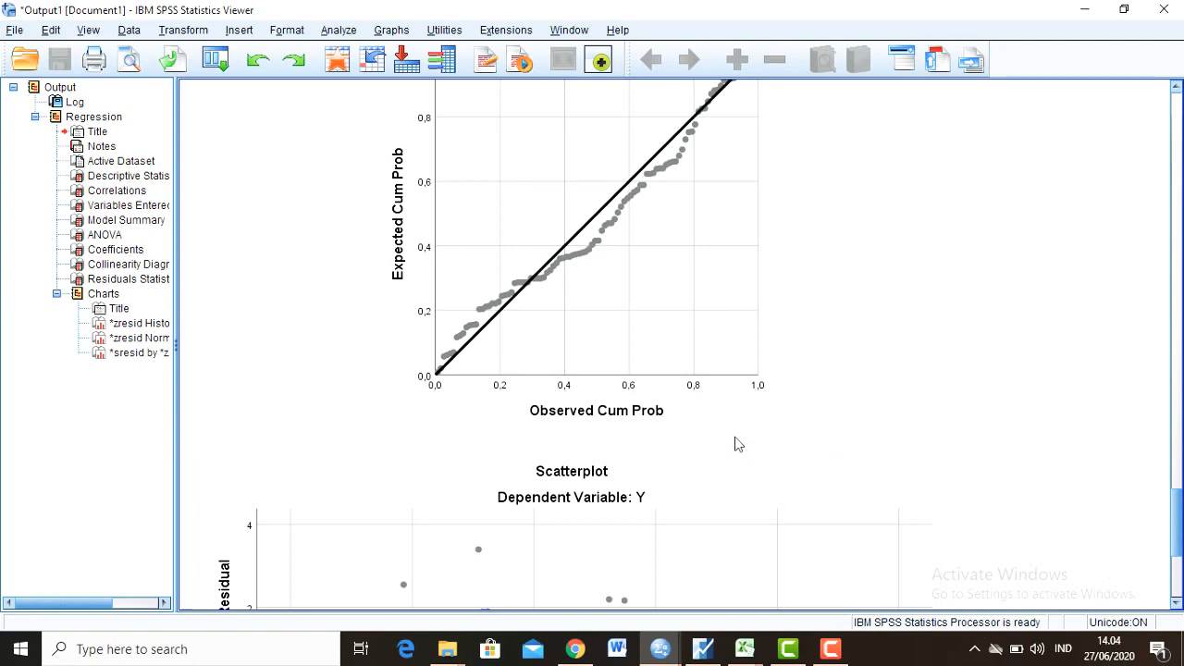
{"action": "scroll", "coordinate": [738, 444], "scroll_direction": "up", "scroll_amount": 15}
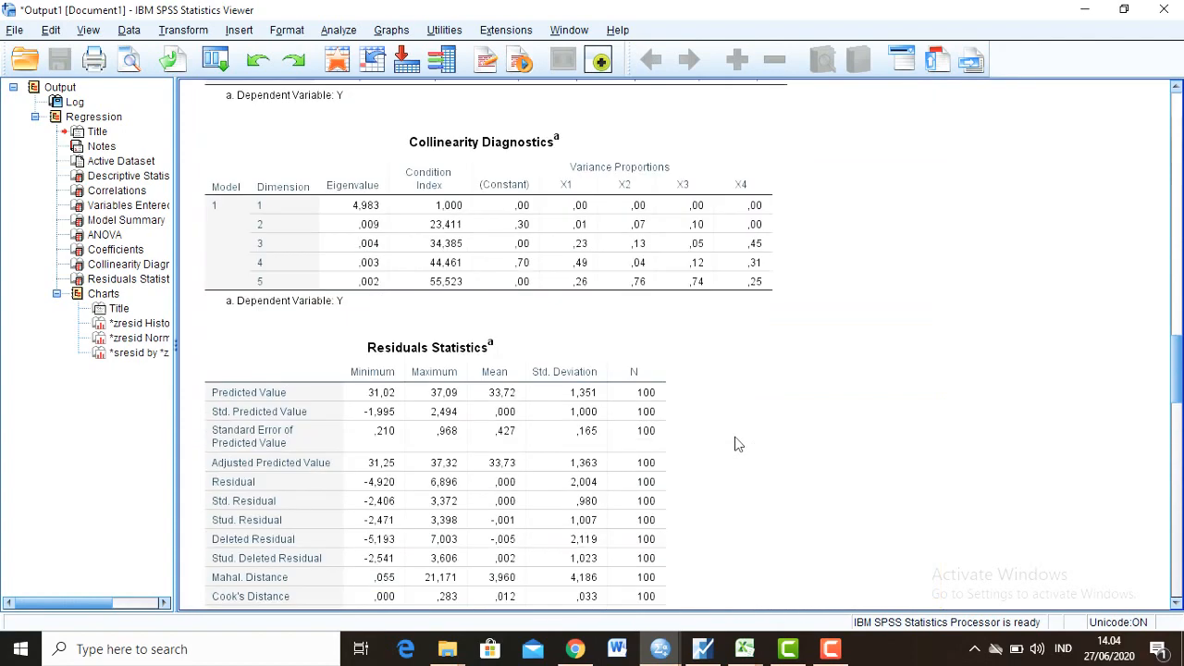
{"action": "scroll", "coordinate": [737, 444], "scroll_direction": "up", "scroll_amount": 5}
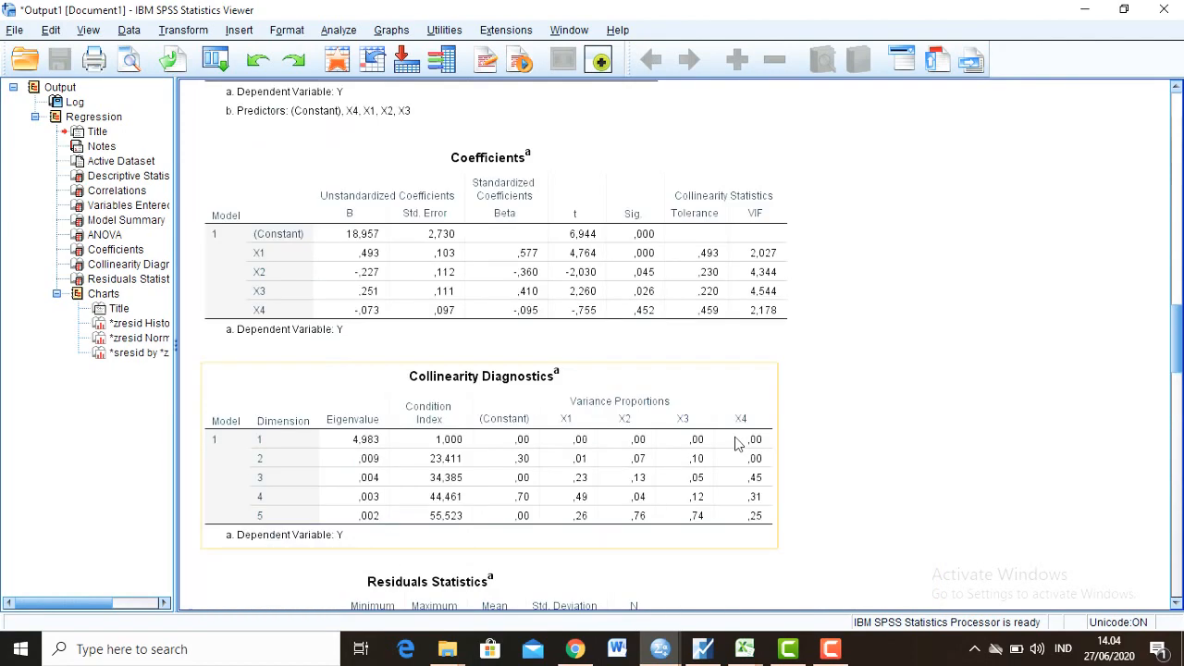
{"action": "scroll", "coordinate": [737, 444], "scroll_direction": "up", "scroll_amount": 8}
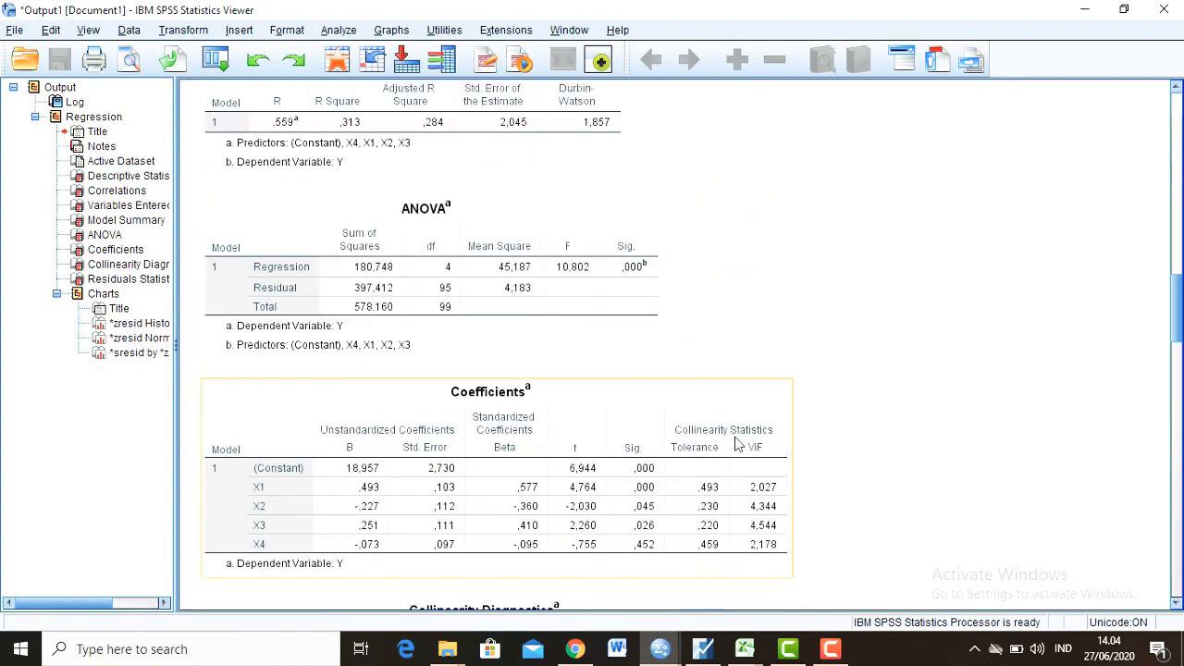
{"action": "scroll", "coordinate": [737, 444], "scroll_direction": "down", "scroll_amount": 2}
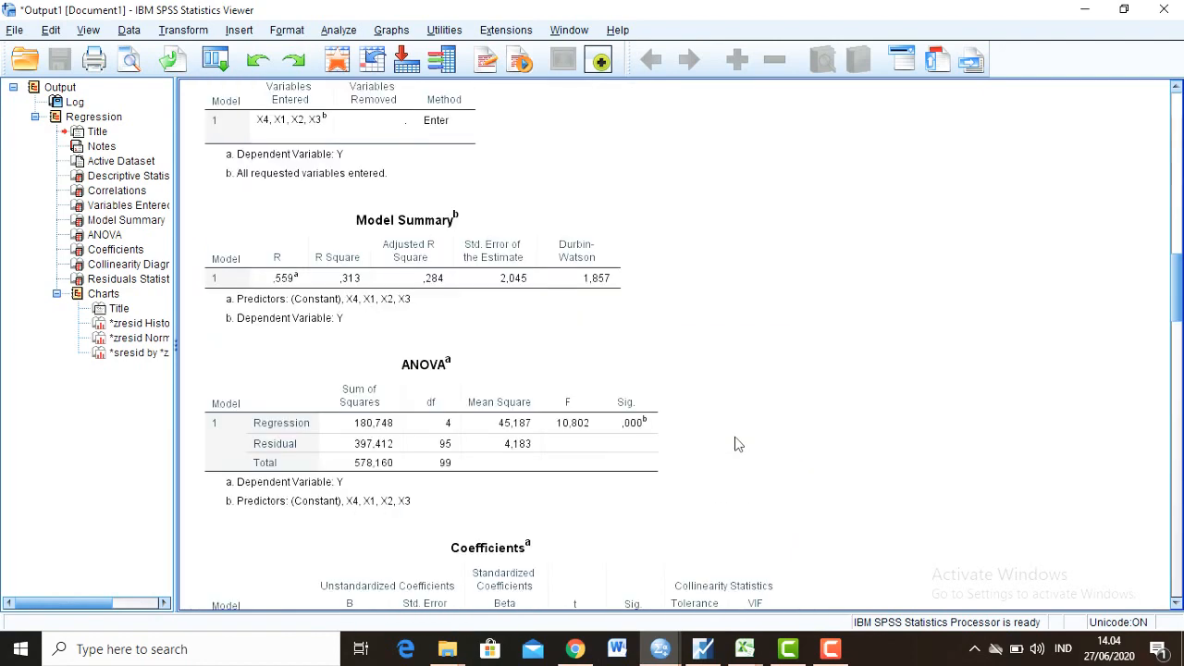
{"action": "scroll", "coordinate": [737, 444], "scroll_direction": "up", "scroll_amount": 1}
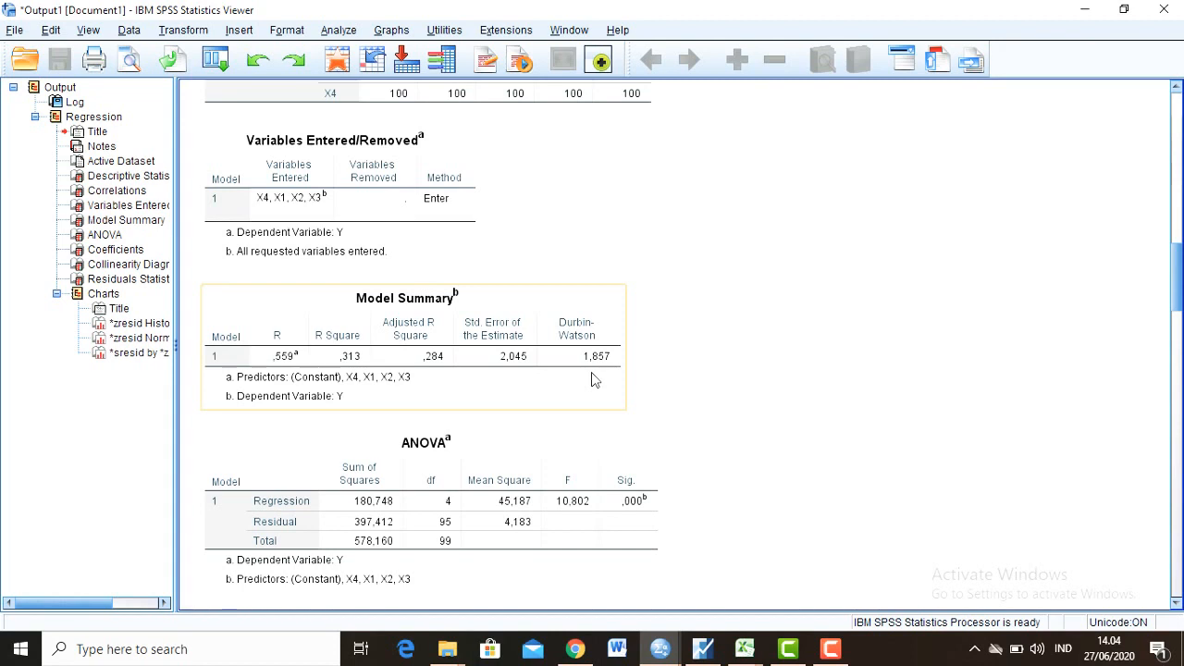
{"action": "left_click", "coordinate": [831, 649]}
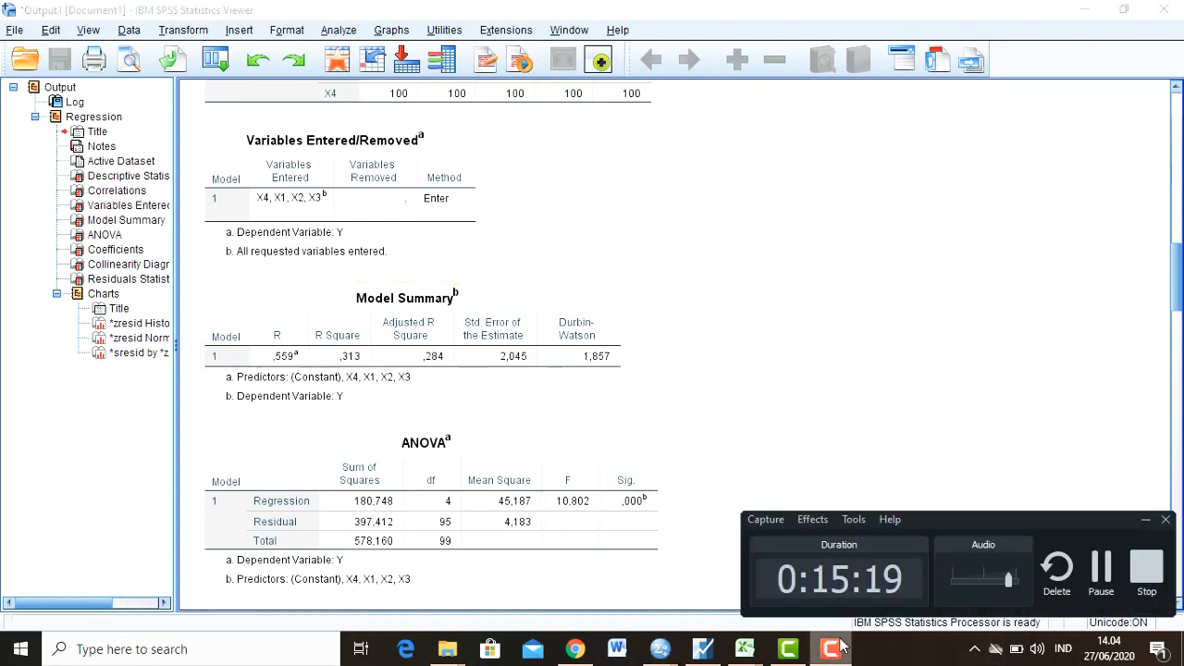
{"action": "left_click", "coordinate": [1099, 573]}
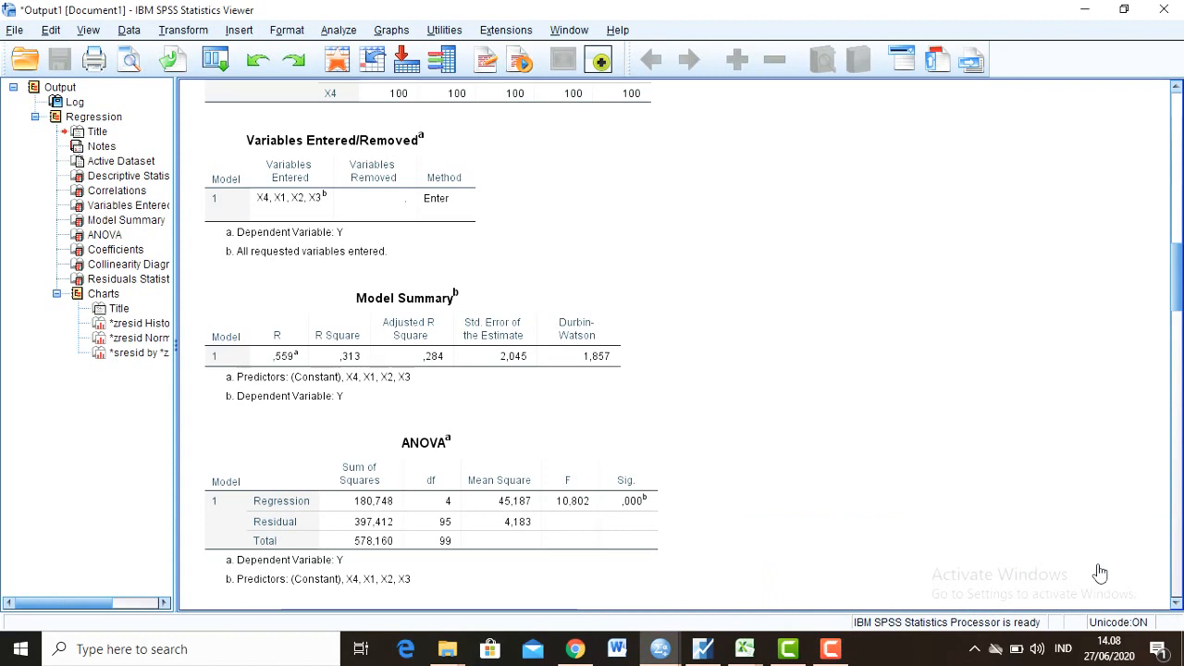
{"action": "left_click", "coordinate": [565, 377]}
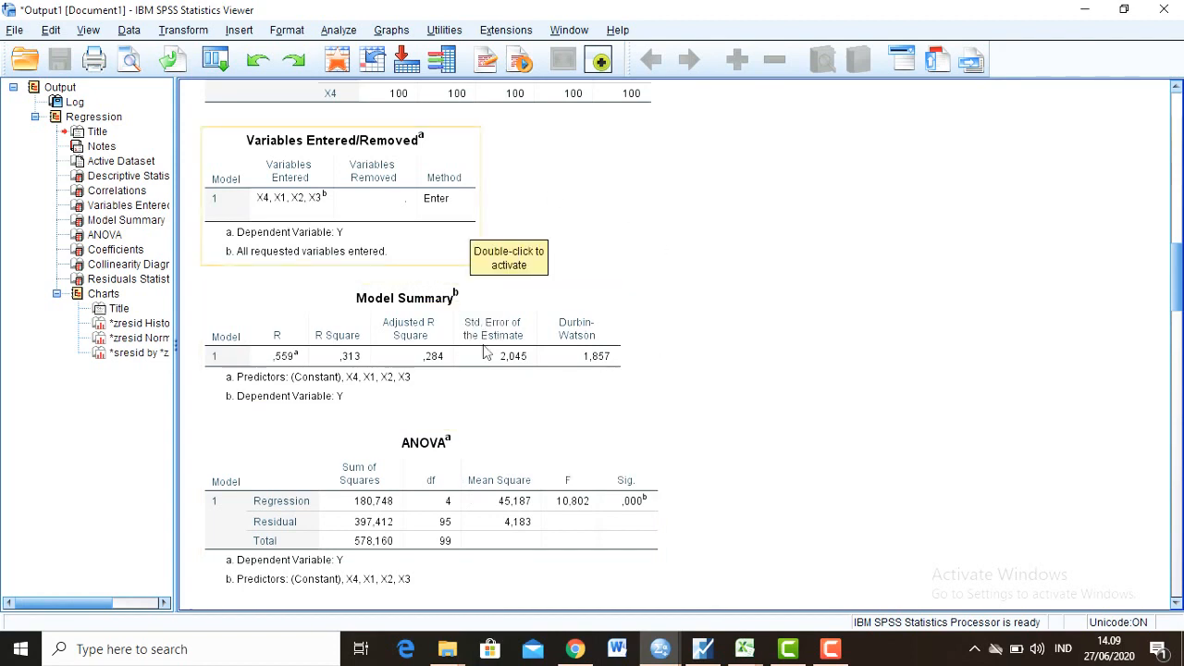
{"action": "left_click", "coordinate": [831, 648]}
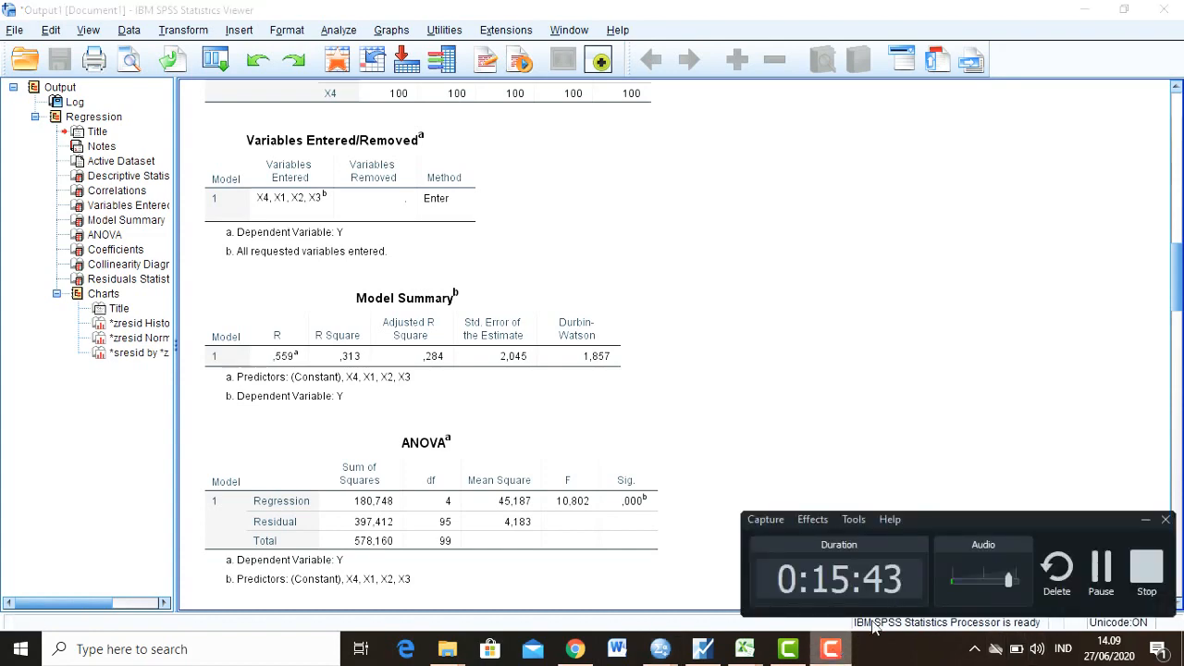